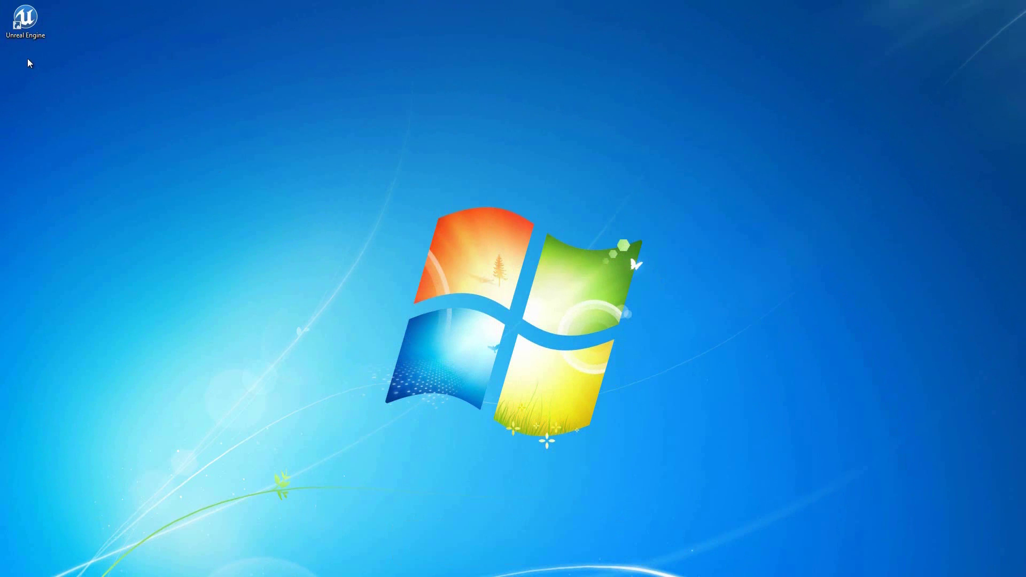
# Launch Unreal Engine version 4.2.1 from the Unreal Engine Launcher's version list.
pyautogui.doubleClick(31, 19)
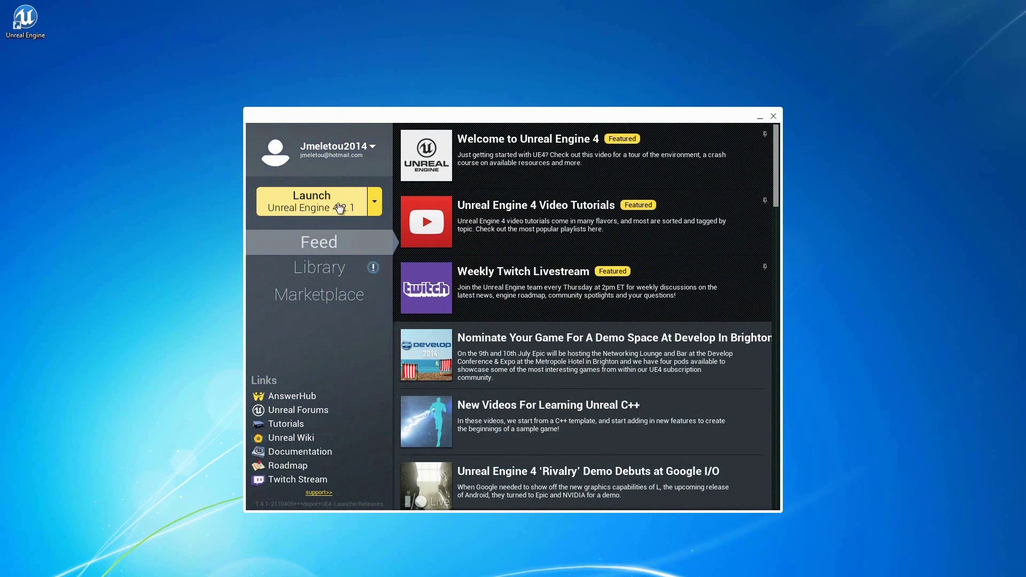
pyautogui.click(374, 202)
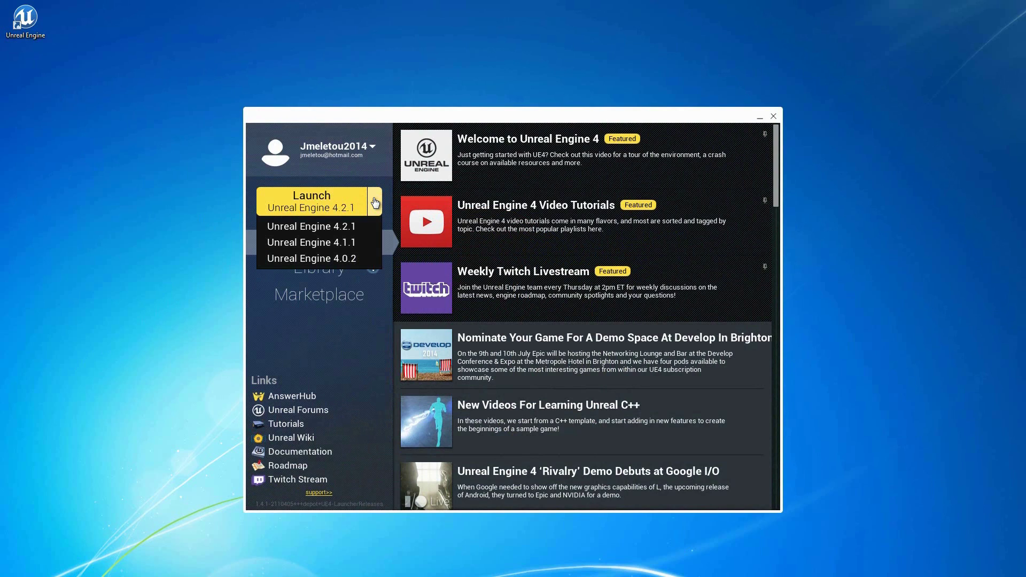
pyautogui.click(320, 206)
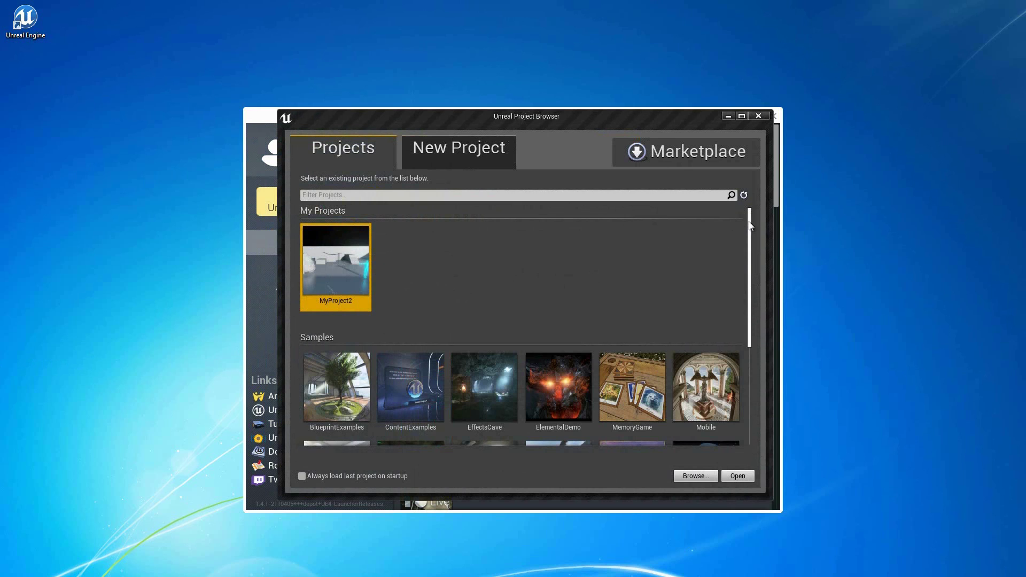
# Browse My Projects and Samples, then bring up the New Project templates like Blank and Basic Code.
pyautogui.scroll(-5, 306, 278)
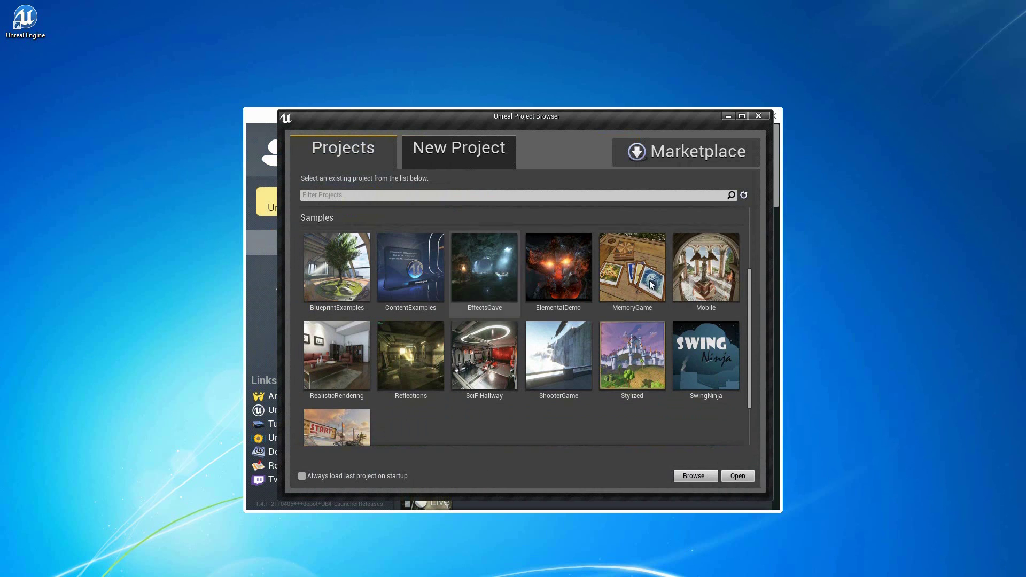
pyautogui.scroll(2, 754, 253)
pyautogui.scroll(3, 754, 253)
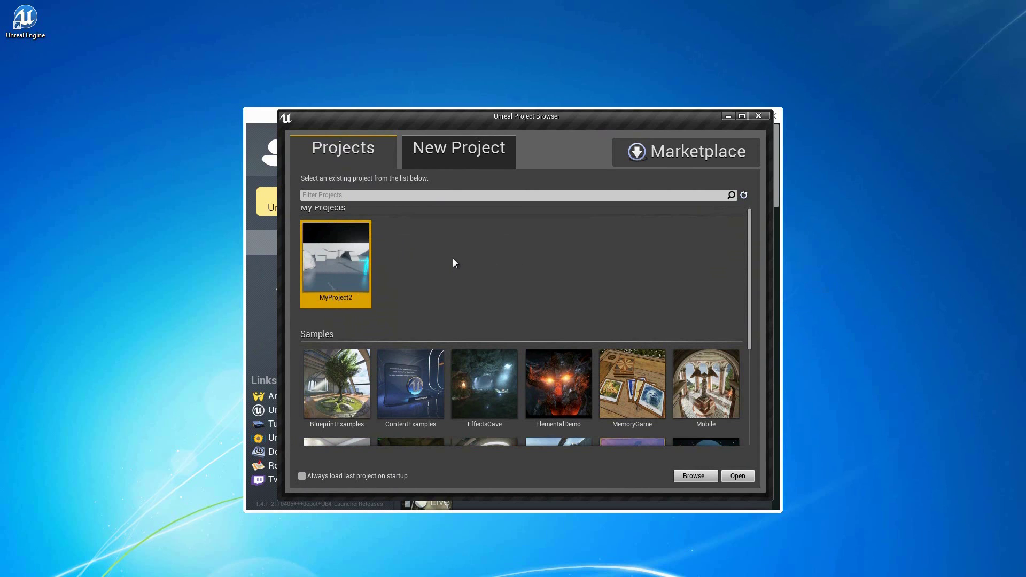
pyautogui.click(483, 152)
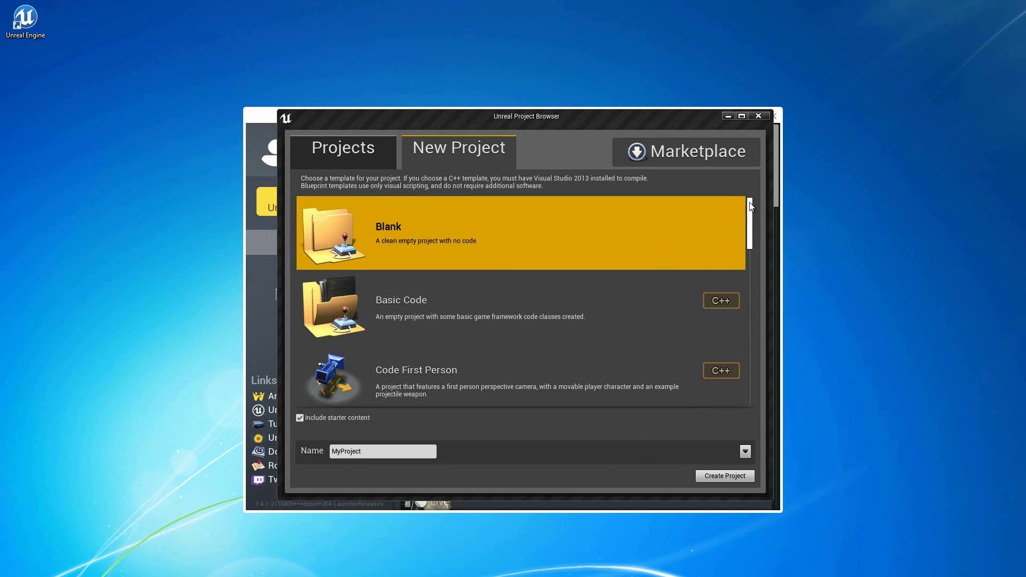
# Pick the Blank template with starter content included and name the project MyFirstProject.
pyautogui.scroll(-2, 750, 212)
pyautogui.scroll(-3, 751, 213)
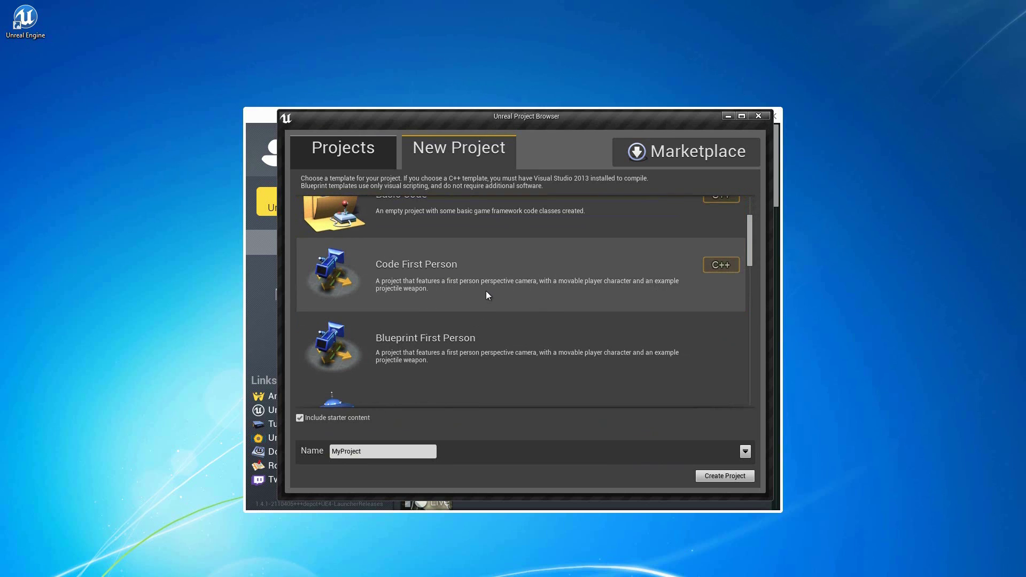
pyautogui.moveTo(713, 271)
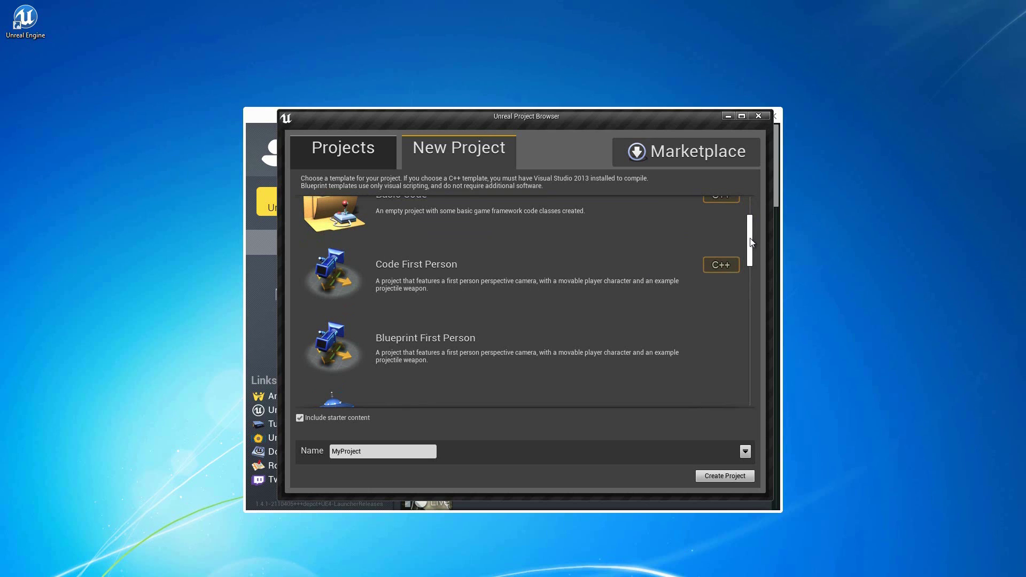
pyautogui.moveTo(752, 243); pyautogui.dragTo(751, 384)
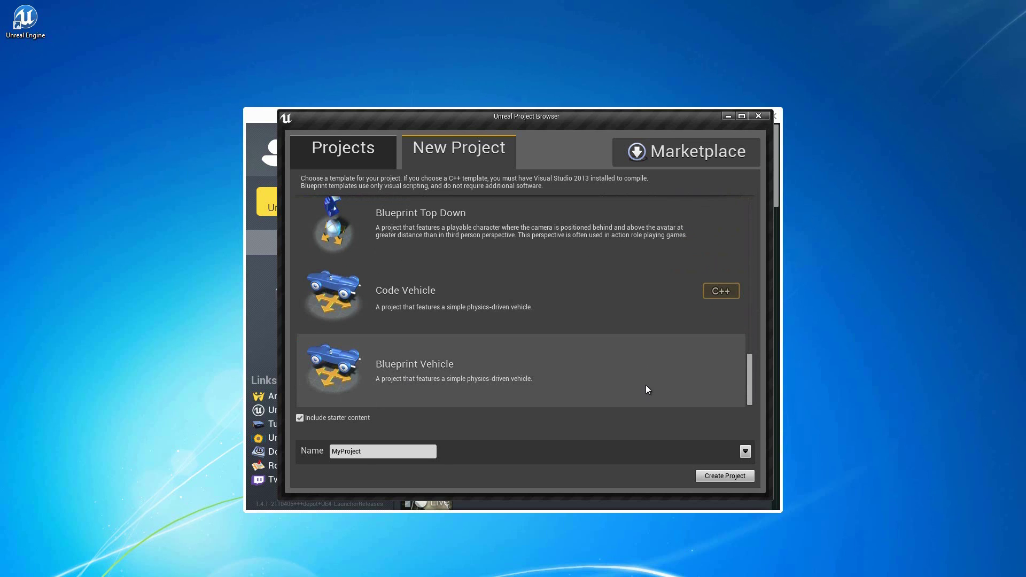
pyautogui.press('Home')
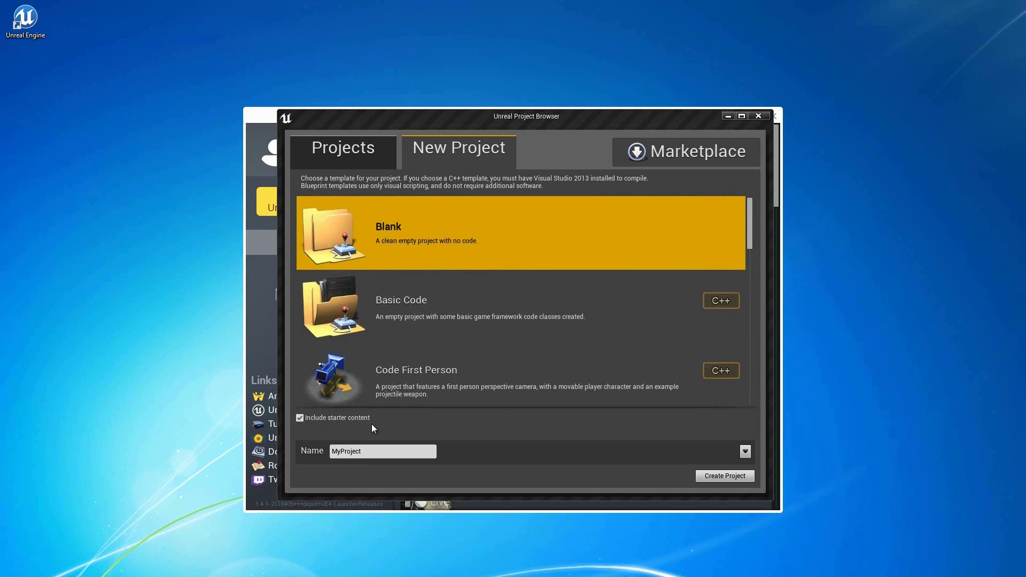
pyautogui.moveTo(382, 416)
pyautogui.write('First')
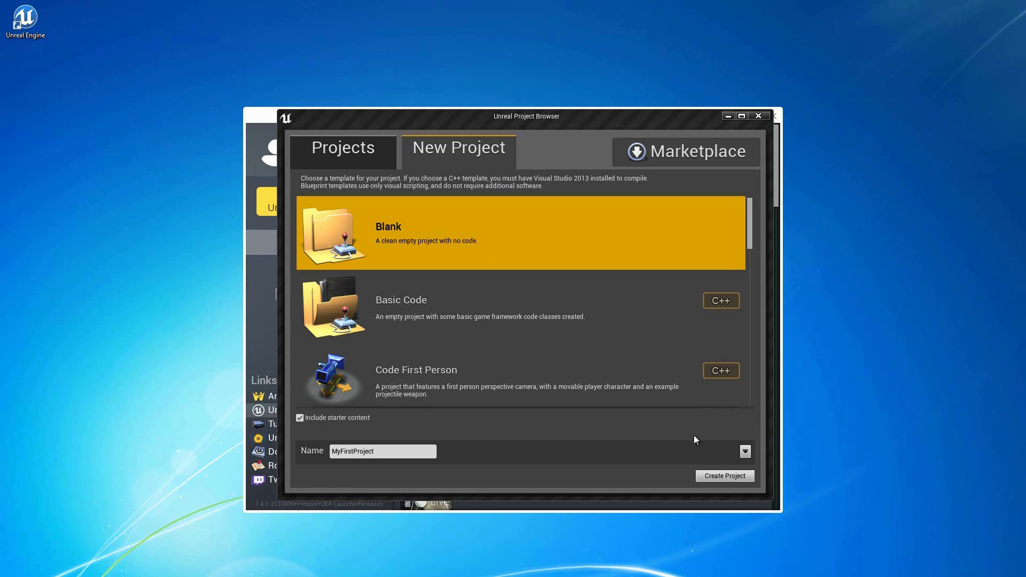
# Show the full project path, then launch engine version 4.12.5 from the Library.
pyautogui.click(745, 452)
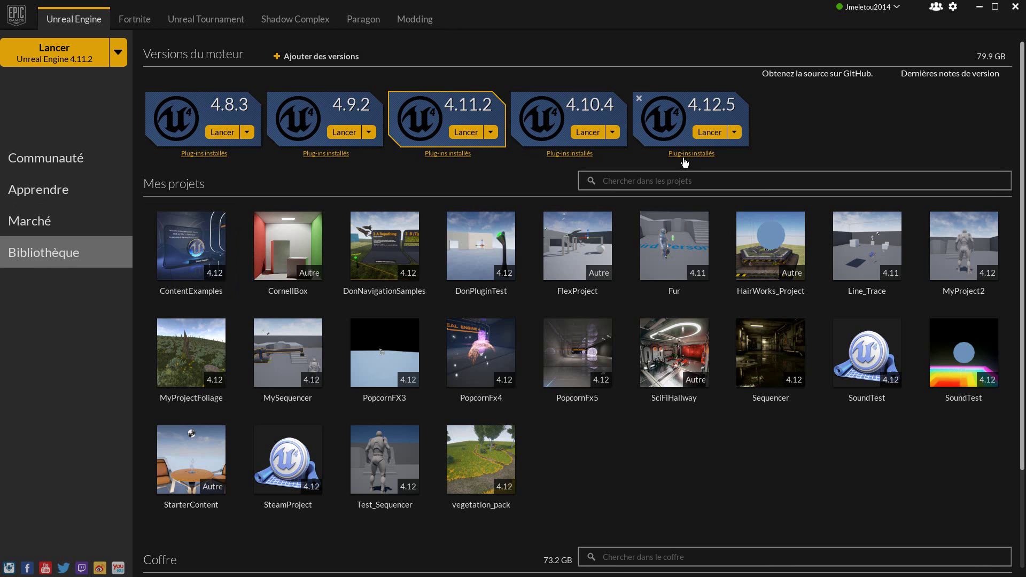
pyautogui.click(719, 137)
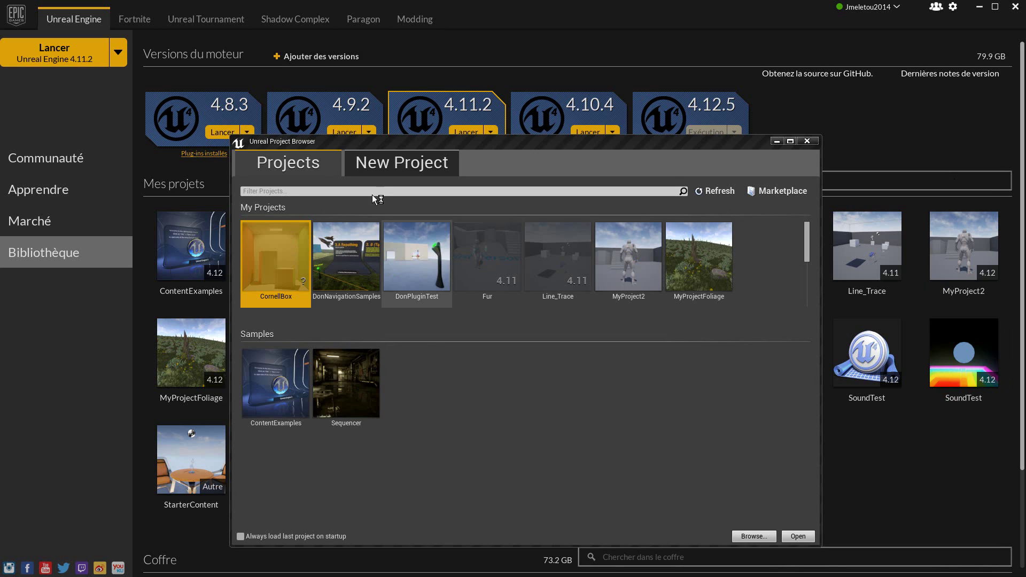
# Create the Blank MyFirstProject with starter content, opening the Minimal_Default level.
pyautogui.click(414, 162)
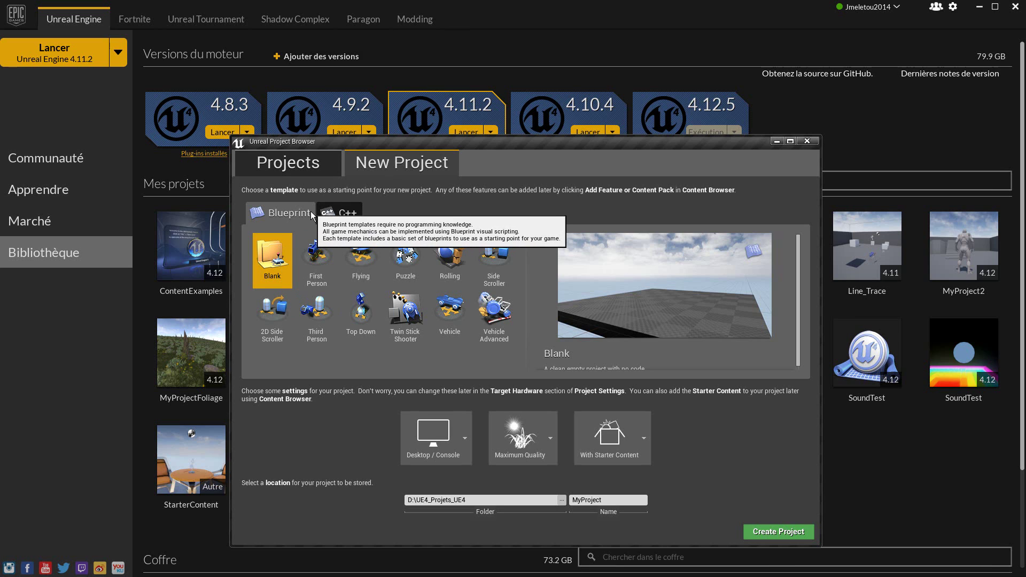
pyautogui.click(612, 501)
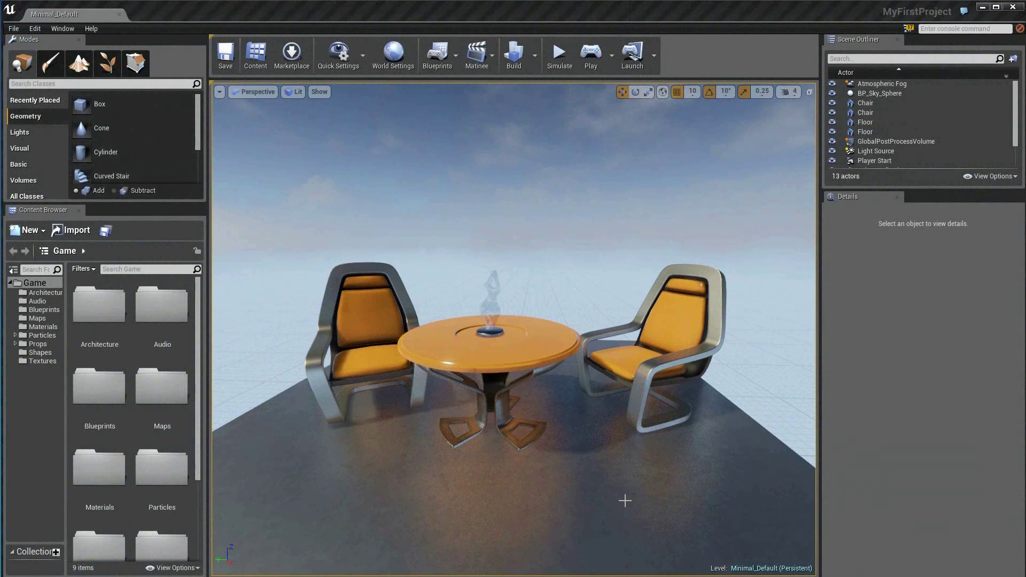
pyautogui.click(624, 500)
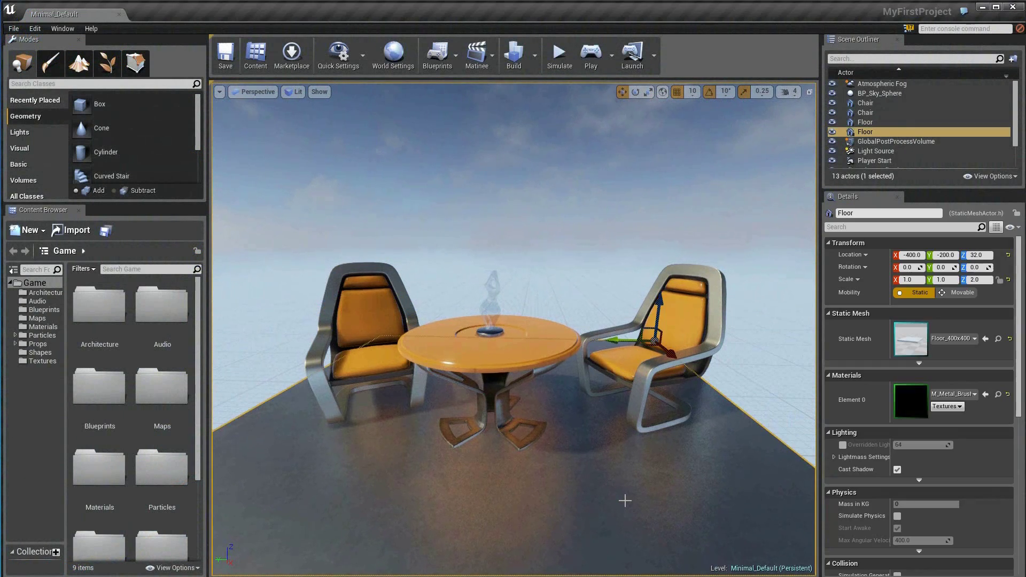
pyautogui.click(510, 358)
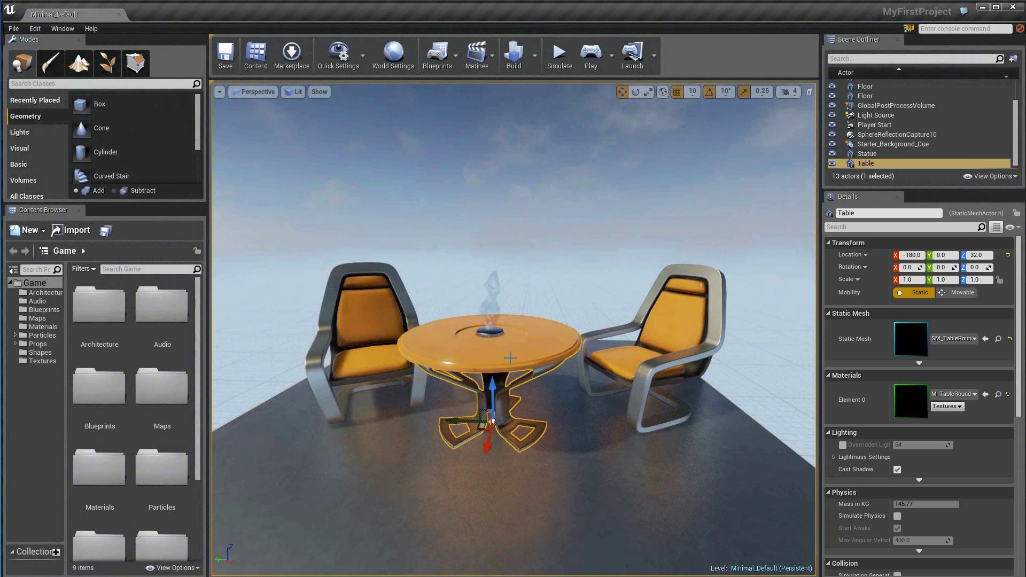
pyautogui.click(686, 272)
pyautogui.click(353, 270)
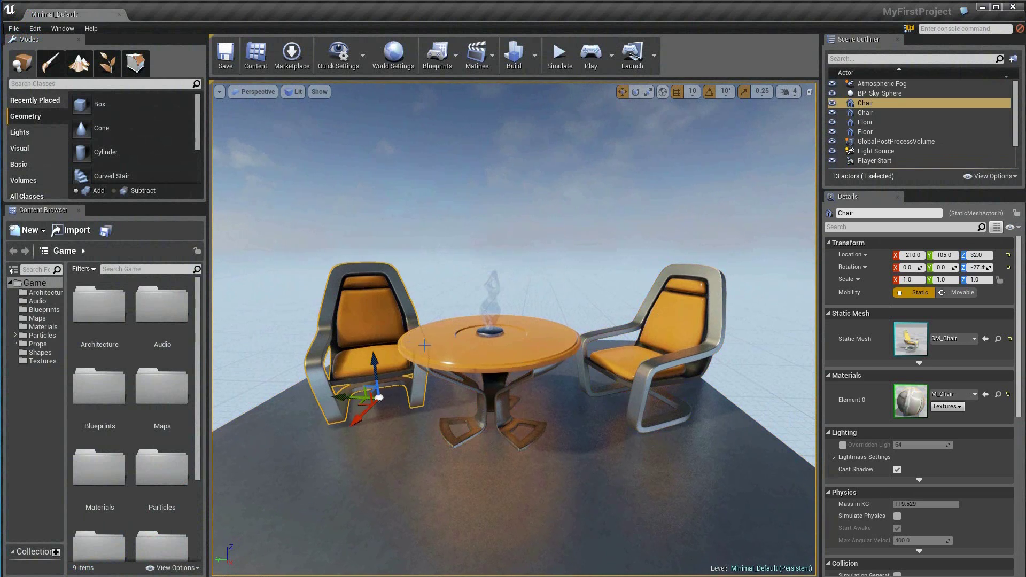
pyautogui.click(492, 299)
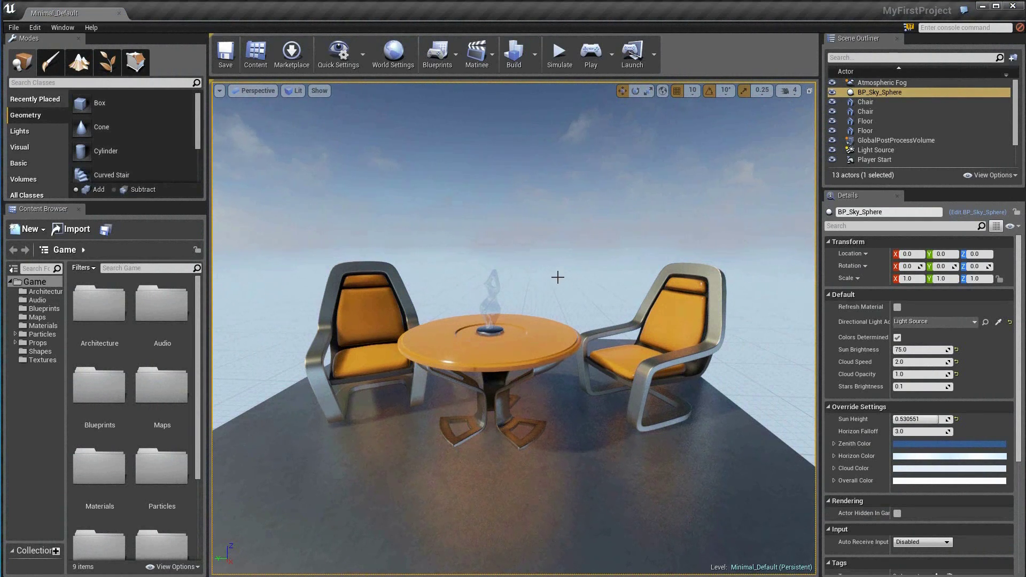
# Dolly the viewport out until the floor slab, table, chairs and Player Start are all visible.
pyautogui.scroll(3, 554, 288)
pyautogui.scroll(-5, 554, 299)
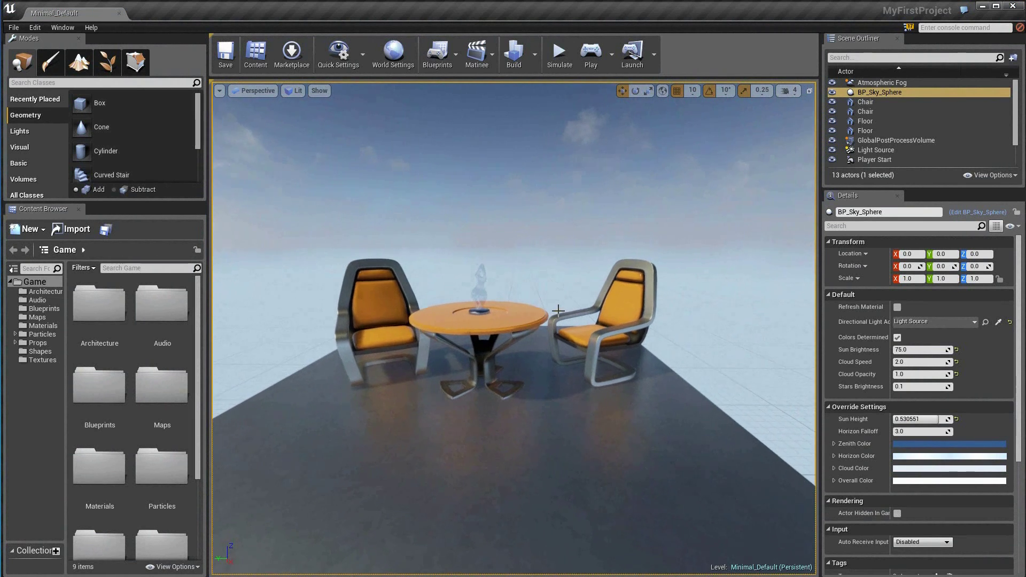
pyautogui.scroll(3, 556, 302)
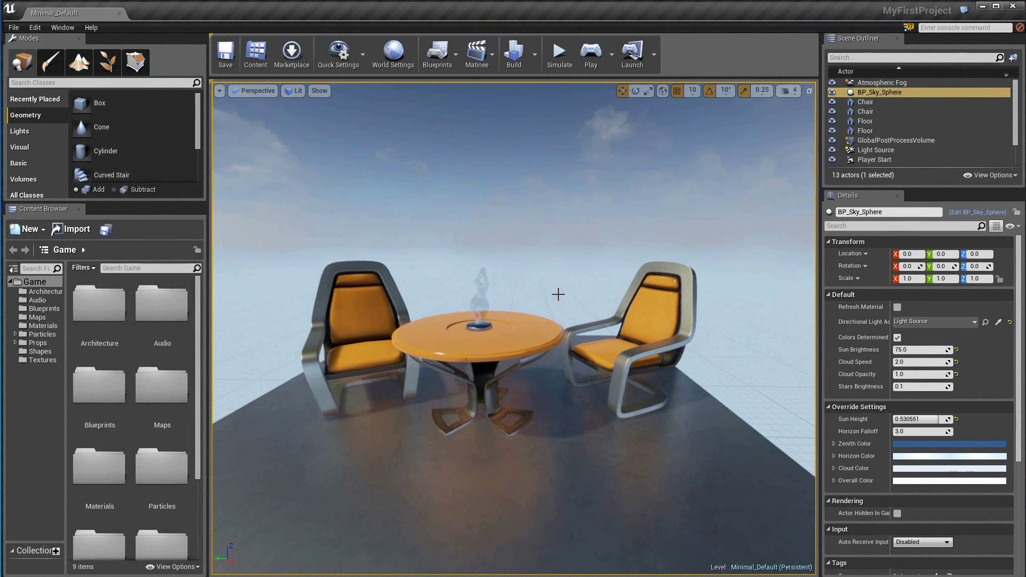
pyautogui.scroll(3, 558, 294)
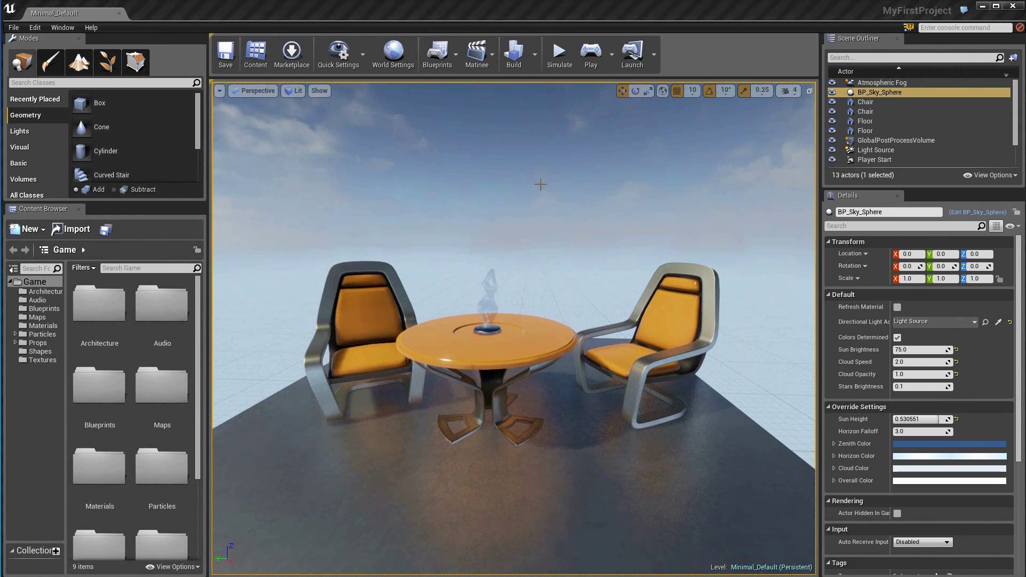
pyautogui.click(685, 271)
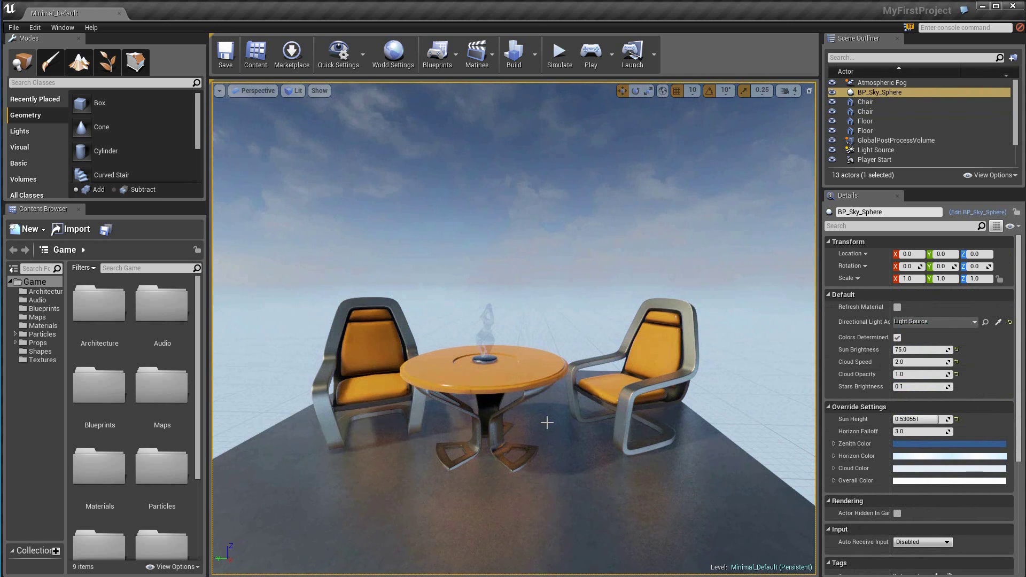
pyautogui.scroll(5, 545, 383)
pyautogui.scroll(-5, 545, 383)
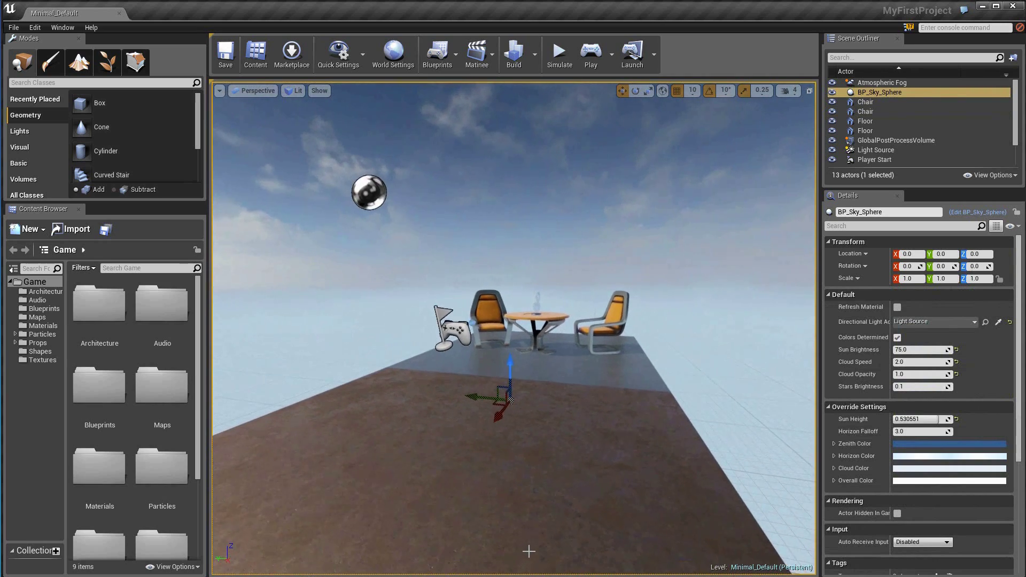
# Fly close to the table and select the right-hand chair at location -215, -120, 32.
pyautogui.scroll(3, 529, 534)
pyautogui.moveTo(542, 477)
pyautogui.mouseDown()
pyautogui.moveTo(518, 474)
pyautogui.moveTo(520, 485)
pyautogui.moveTo(548, 432)
pyautogui.mouseUp()
pyautogui.moveTo(548, 432)
pyautogui.mouseDown(button='right')
pyautogui.moveTo(541, 489)
pyautogui.moveTo(556, 373)
pyautogui.moveTo(550, 434)
pyautogui.moveTo(689, 445)
pyautogui.moveTo(554, 441)
pyautogui.mouseUp(button='right')
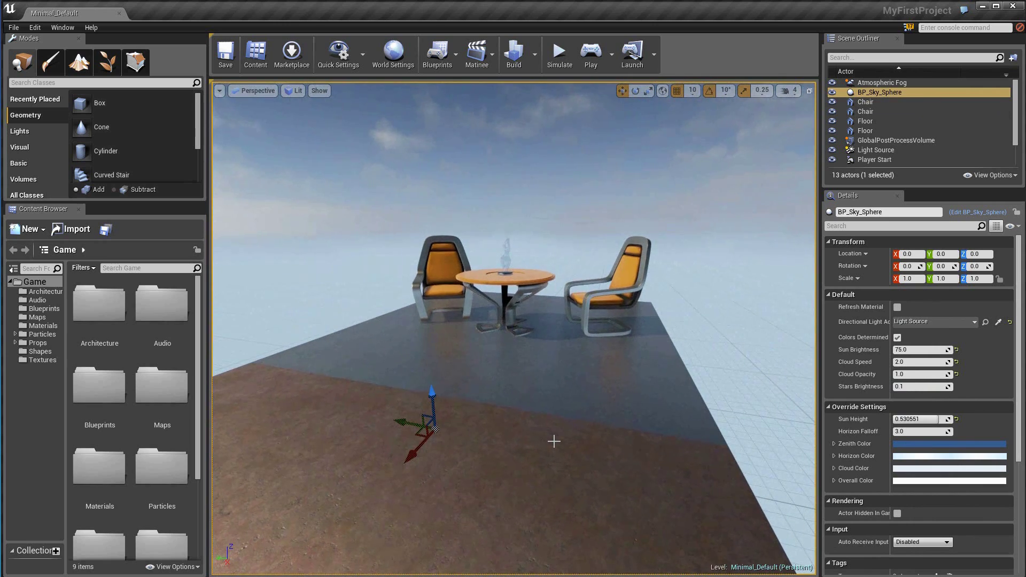
pyautogui.moveTo(554, 441)
pyautogui.mouseDown(button='right')
pyautogui.moveTo(553, 407)
pyautogui.moveTo(544, 442)
pyautogui.moveTo(556, 440)
pyautogui.mouseUp(button='right')
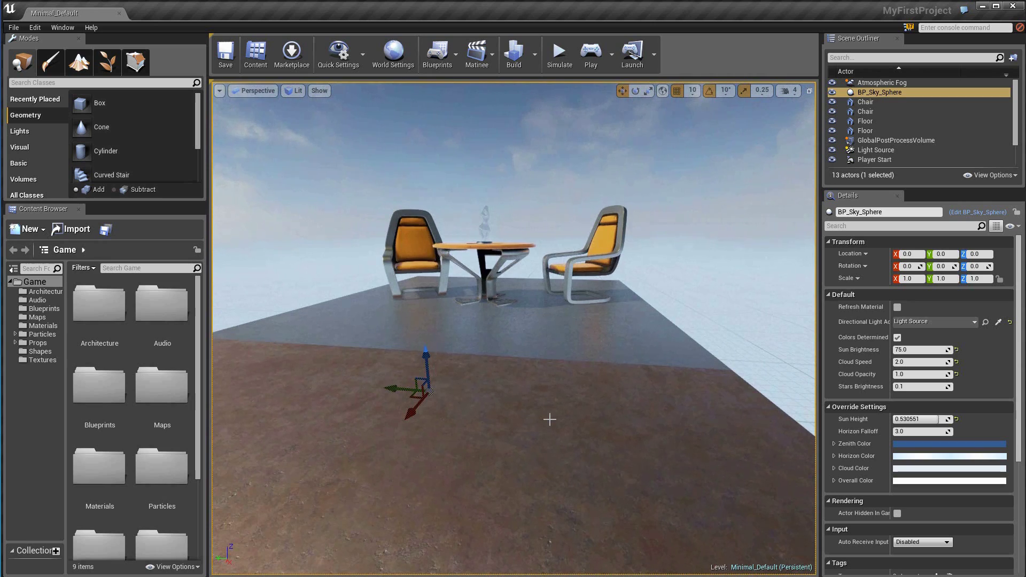
pyautogui.scroll(5, 549, 419)
pyautogui.scroll(-5, 549, 419)
pyautogui.scroll(-3, 549, 419)
pyautogui.scroll(-5, 549, 419)
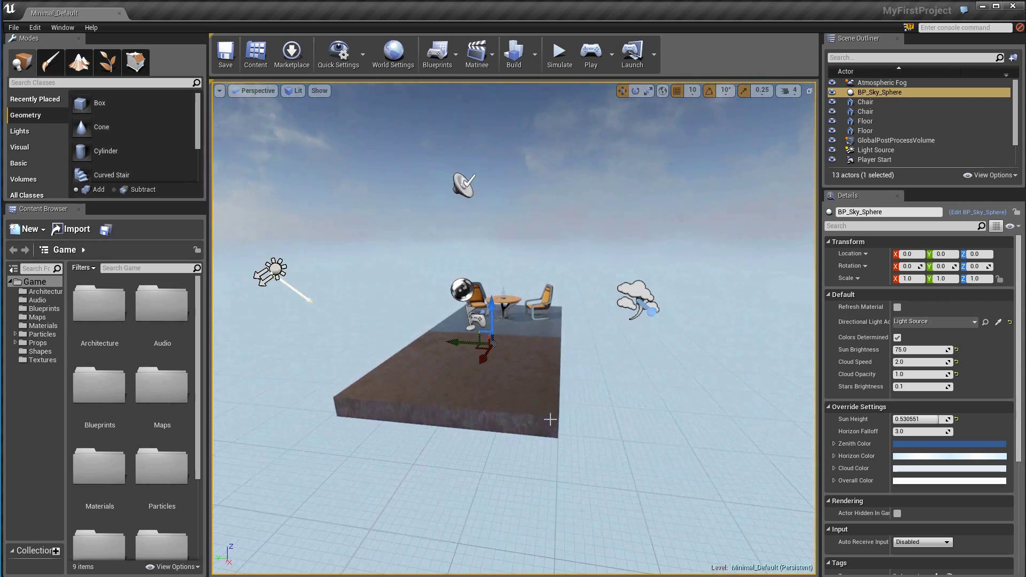
pyautogui.scroll(2, 550, 419)
pyautogui.scroll(3, 550, 419)
pyautogui.scroll(2, 549, 419)
pyautogui.scroll(2, 513, 408)
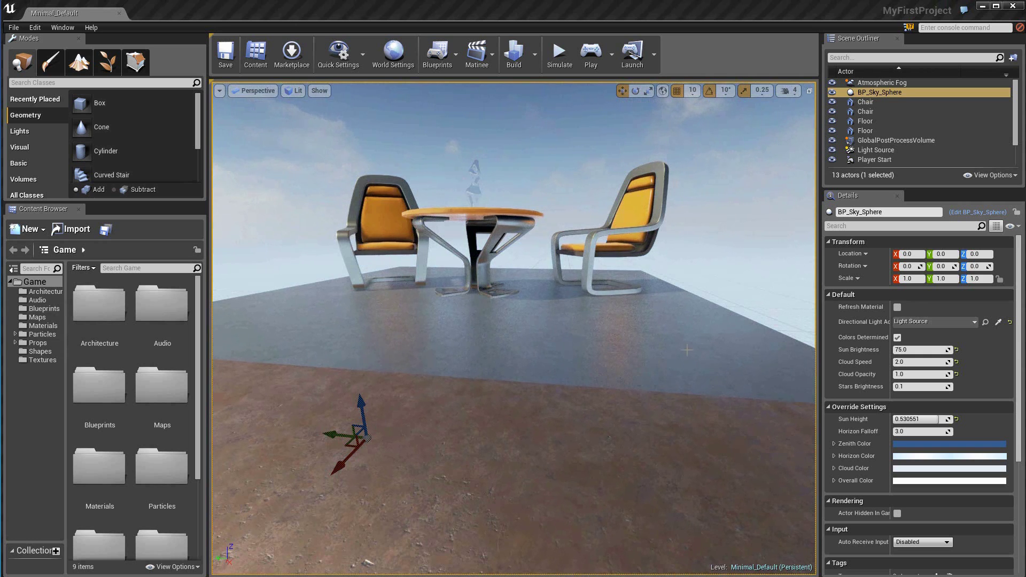
pyautogui.click(643, 194)
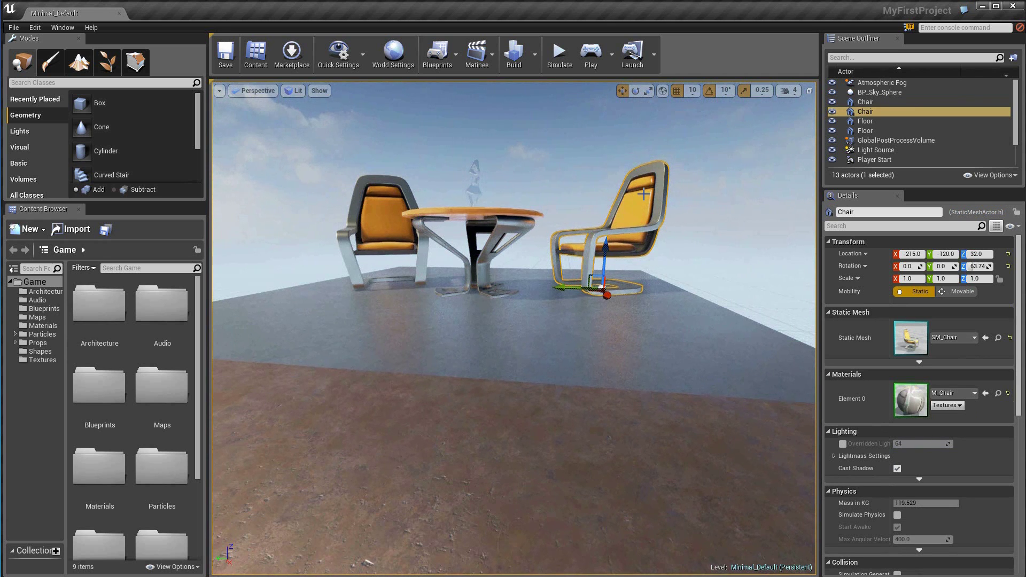
# Focus on the right-hand chair with F, then swing round to face the table and chairs head-on.
pyautogui.scroll(2, 644, 194)
pyautogui.press('f')
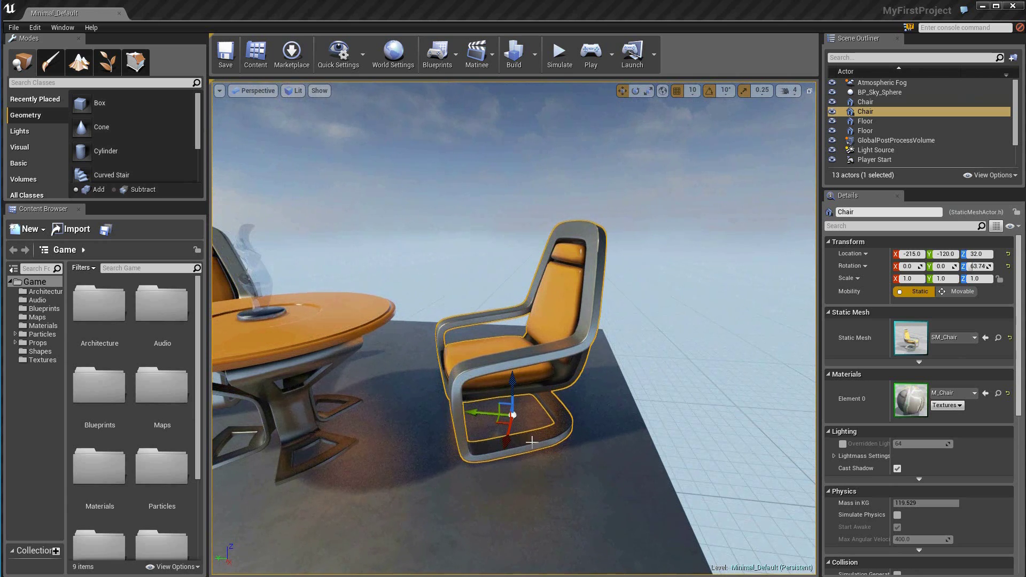
pyautogui.moveTo(536, 361)
pyautogui.mouseDown()
pyautogui.moveTo(865, 369)
pyautogui.moveTo(584, 359)
pyautogui.mouseUp()
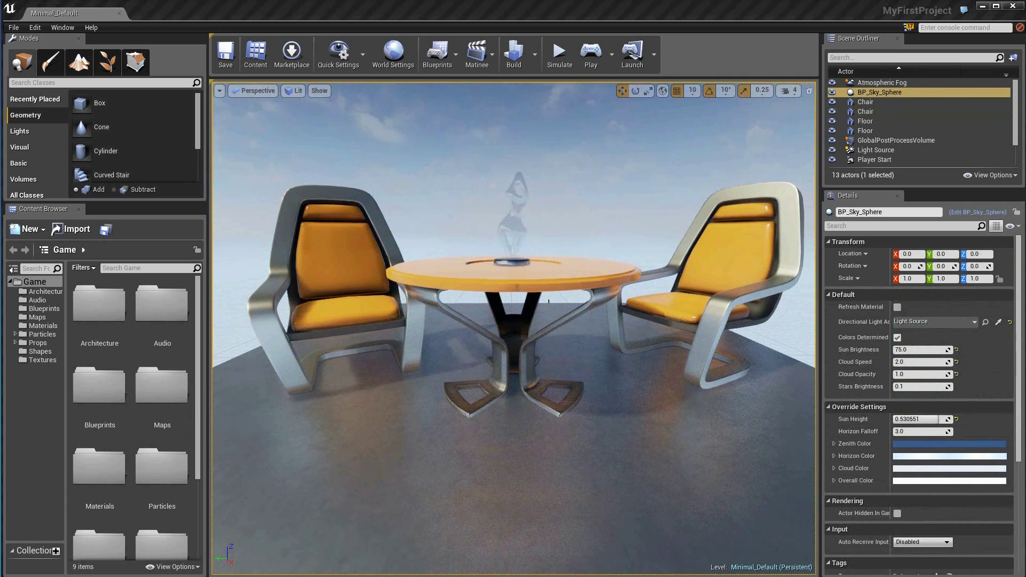
# Select the round table and move it along X toward the camera to -180, 0, 32.
pyautogui.click(538, 287)
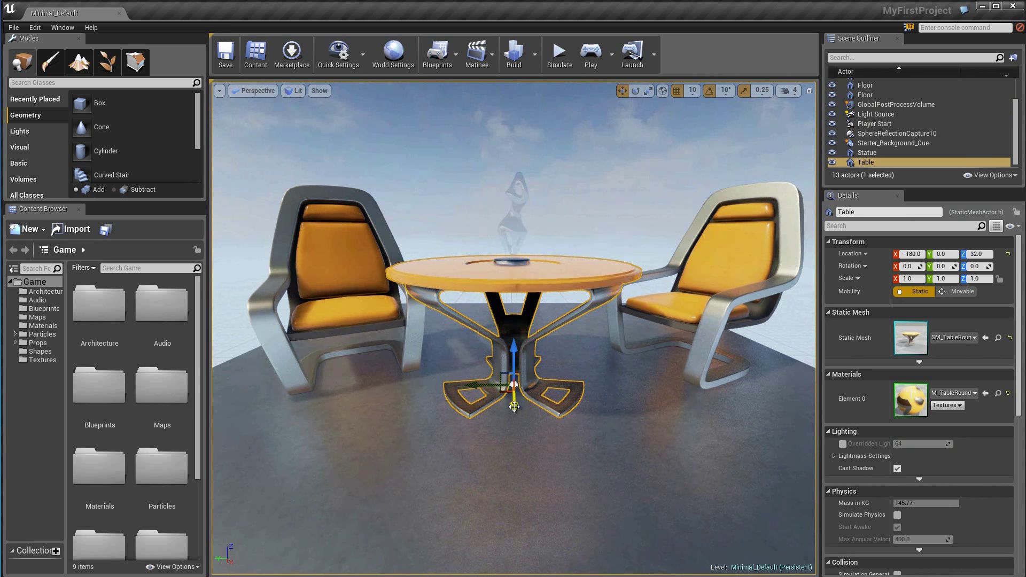
pyautogui.moveTo(514, 406)
pyautogui.mouseDown()
pyautogui.moveTo(500, 507)
pyautogui.moveTo(513, 411)
pyautogui.mouseUp()
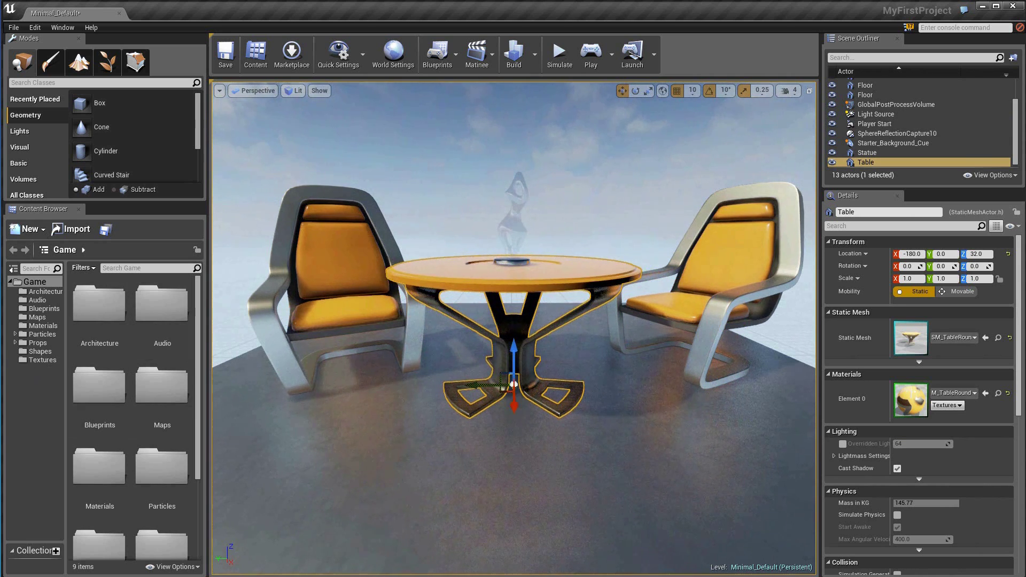
# Disable grid snap, slide the table along Y to -5.151, then re-enable grid snap.
pyautogui.moveTo(513, 411); pyautogui.dragTo(417, 425)
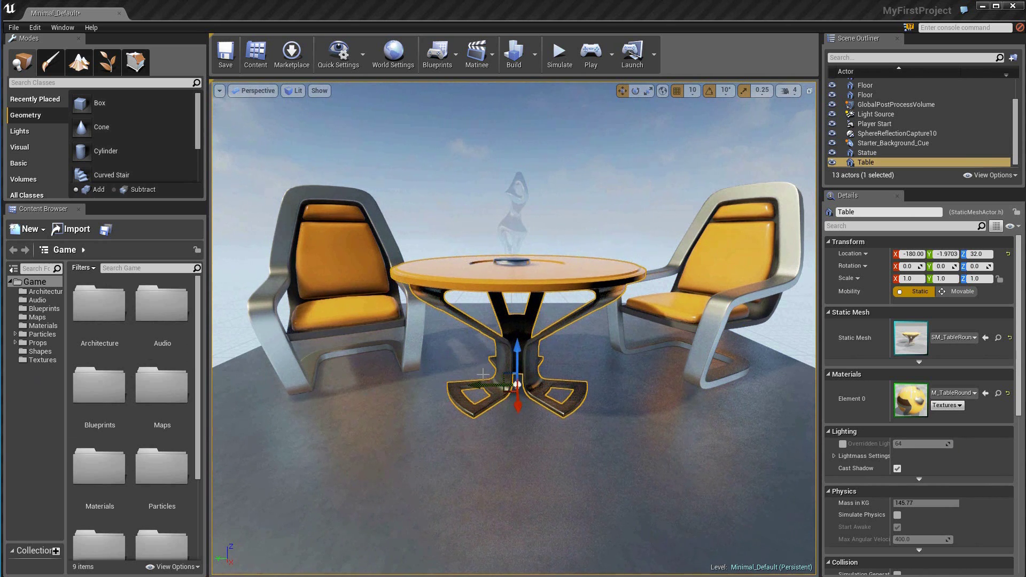
pyautogui.moveTo(485, 384)
pyautogui.mouseDown()
pyautogui.moveTo(399, 386)
pyautogui.moveTo(486, 390)
pyautogui.mouseUp()
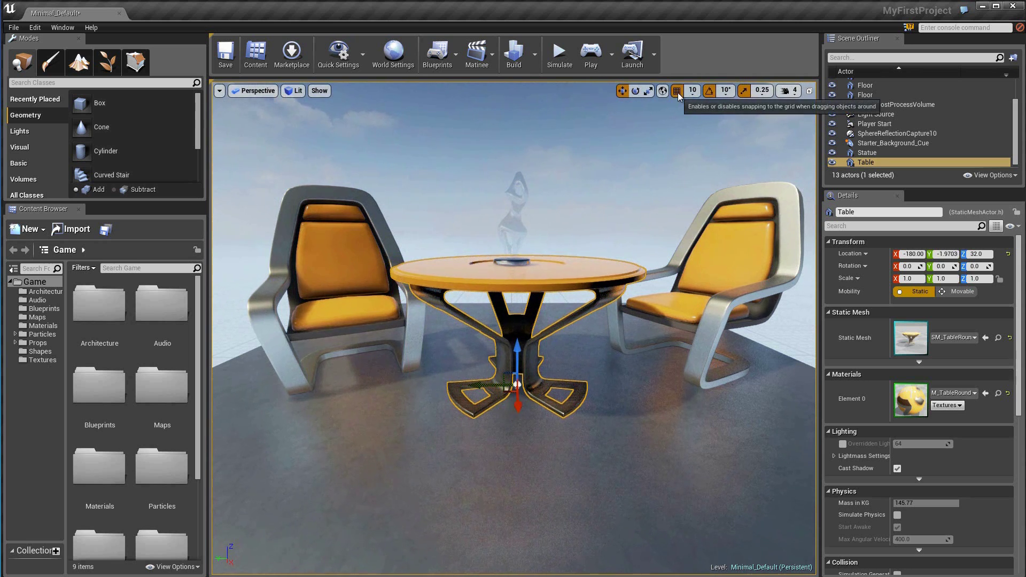
pyautogui.click(678, 92)
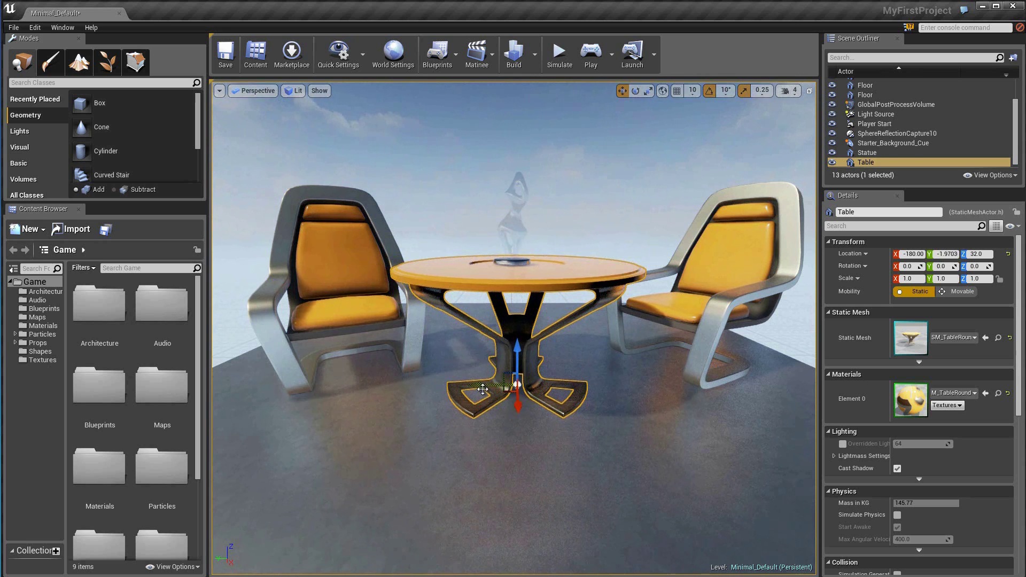
pyautogui.moveTo(476, 384)
pyautogui.mouseDown()
pyautogui.moveTo(520, 384)
pyautogui.moveTo(439, 376)
pyautogui.moveTo(495, 377)
pyautogui.mouseUp()
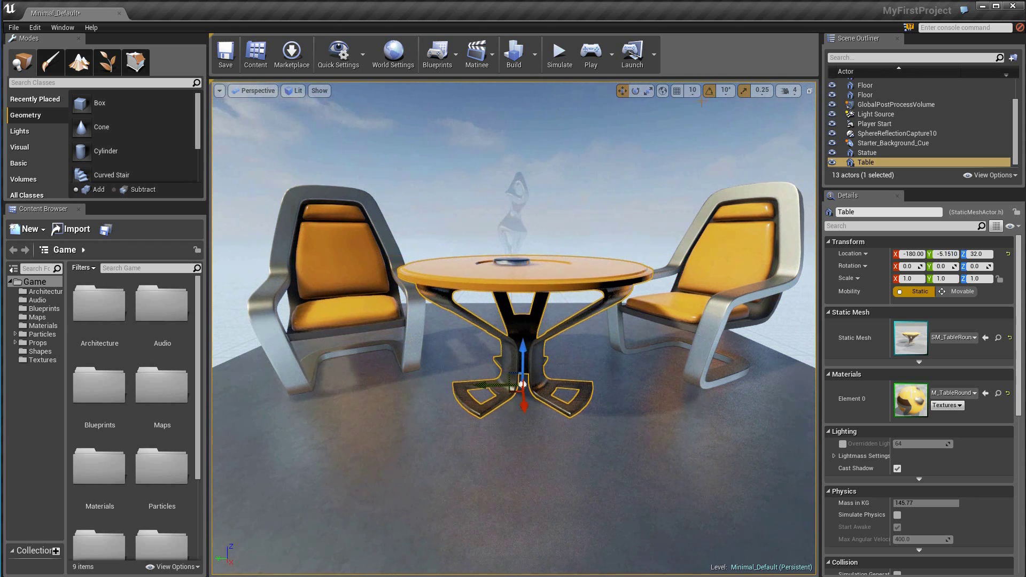
pyautogui.click(676, 90)
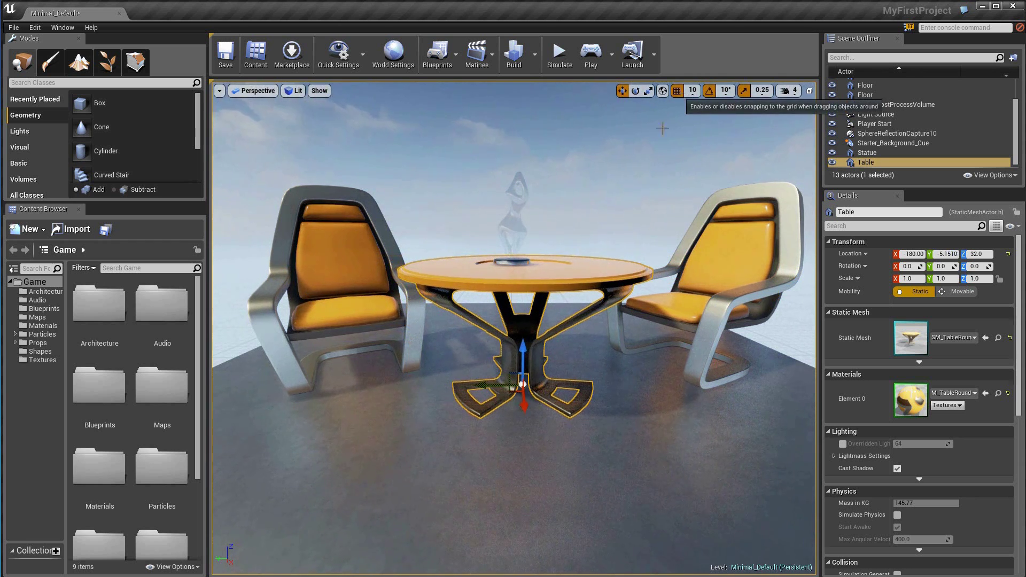
# Set the grid snap size to 50 and shift the table one 50-unit step along Y.
pyautogui.click(693, 91)
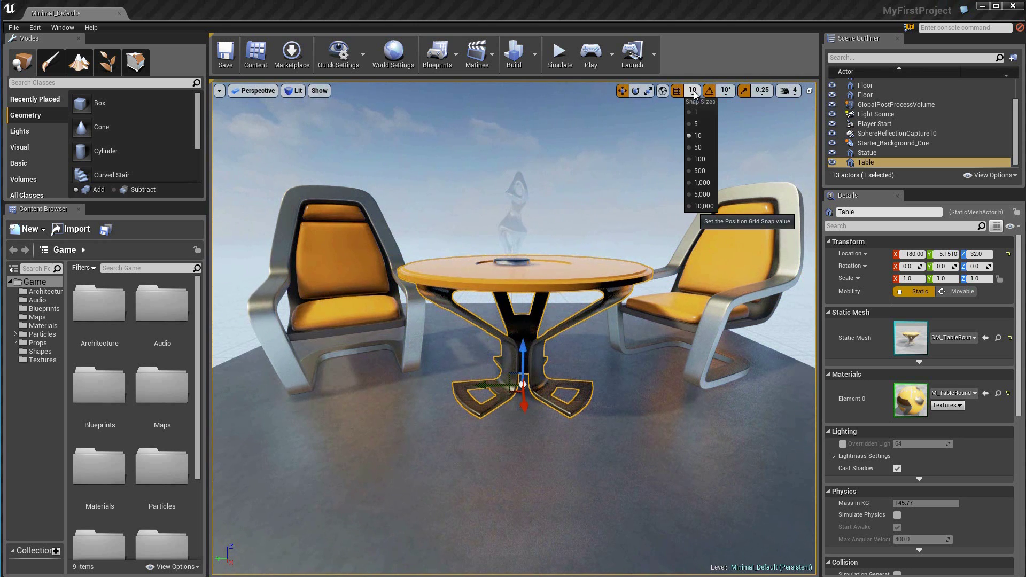
pyautogui.click(703, 147)
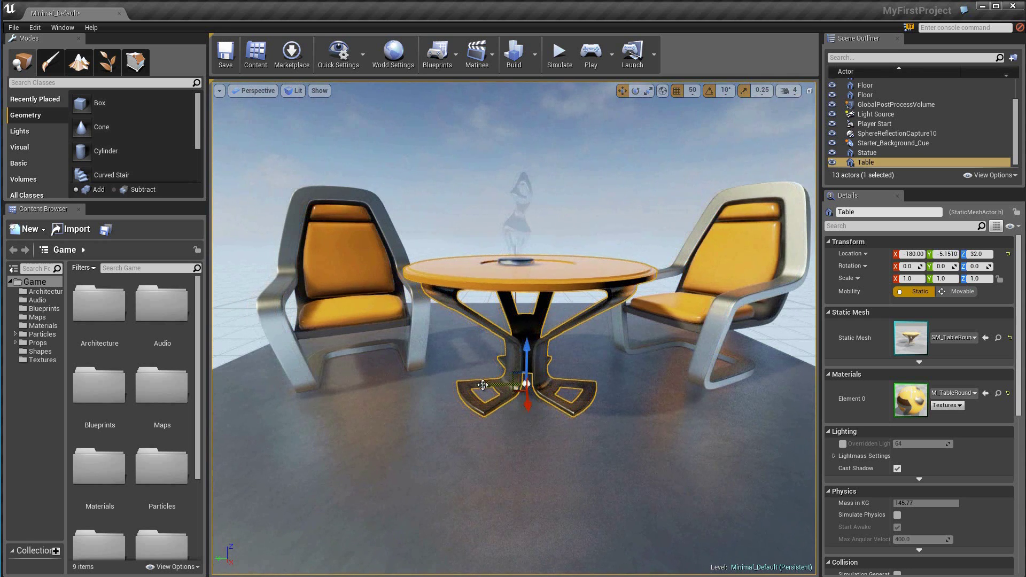
pyautogui.moveTo(482, 385)
pyautogui.mouseDown()
pyautogui.moveTo(364, 377)
pyautogui.moveTo(516, 399)
pyautogui.moveTo(505, 399)
pyautogui.mouseUp()
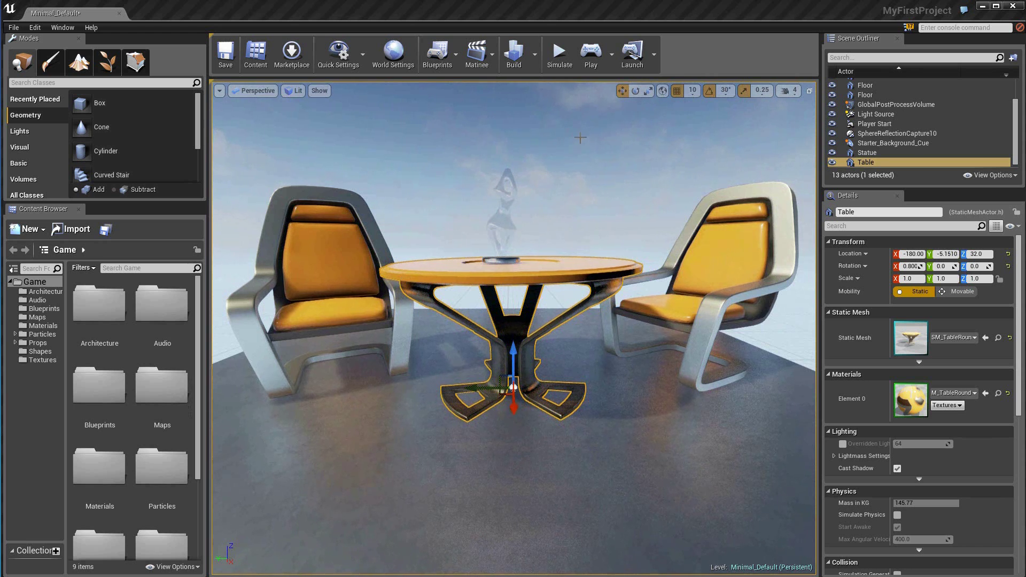
# Turn the table about its Z axis in 30-degree snapped steps to a yaw of about -120°.
pyautogui.click(636, 92)
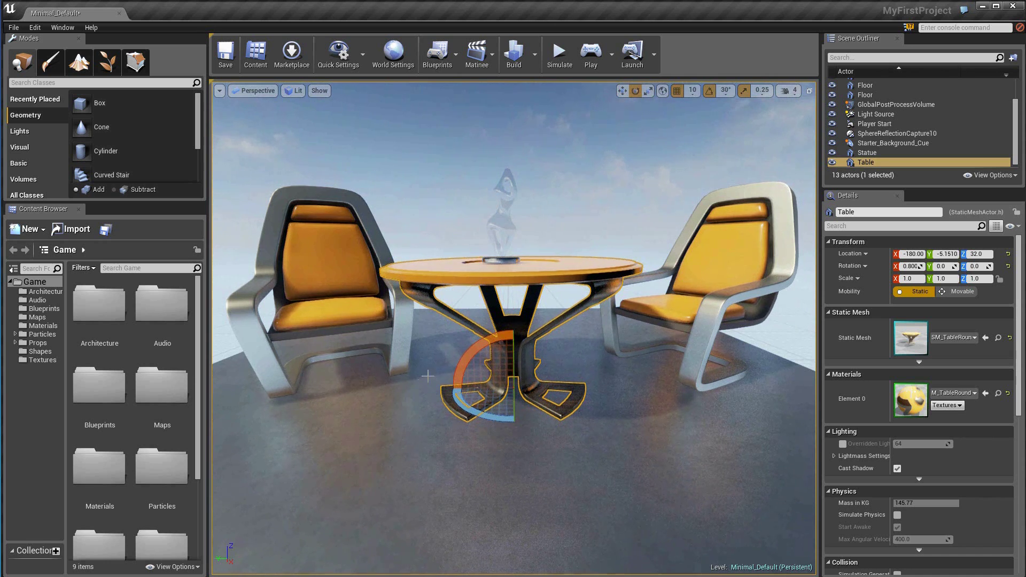
pyautogui.moveTo(467, 358); pyautogui.dragTo(708, 296)
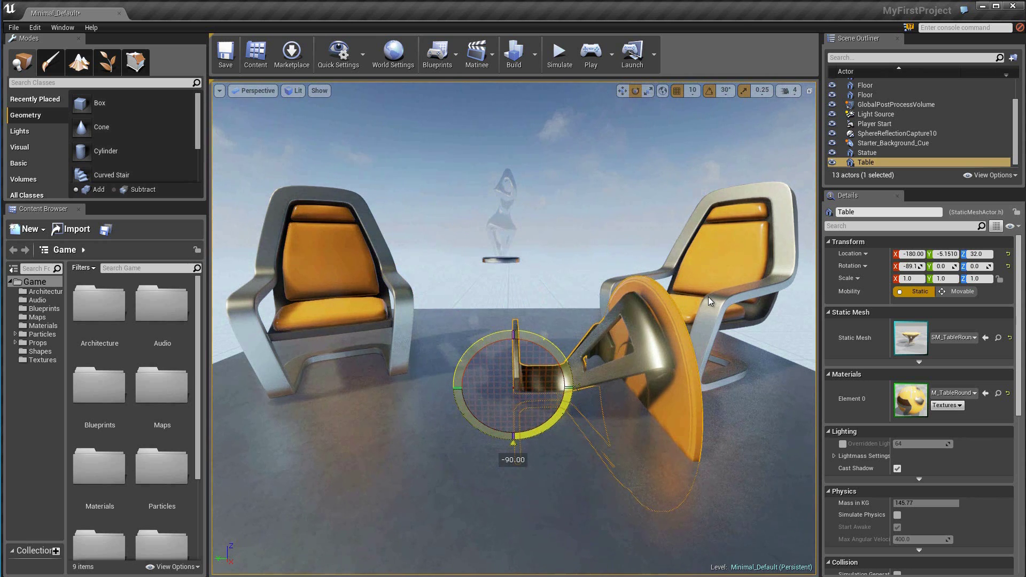
pyautogui.moveTo(707, 297); pyautogui.dragTo(494, 290)
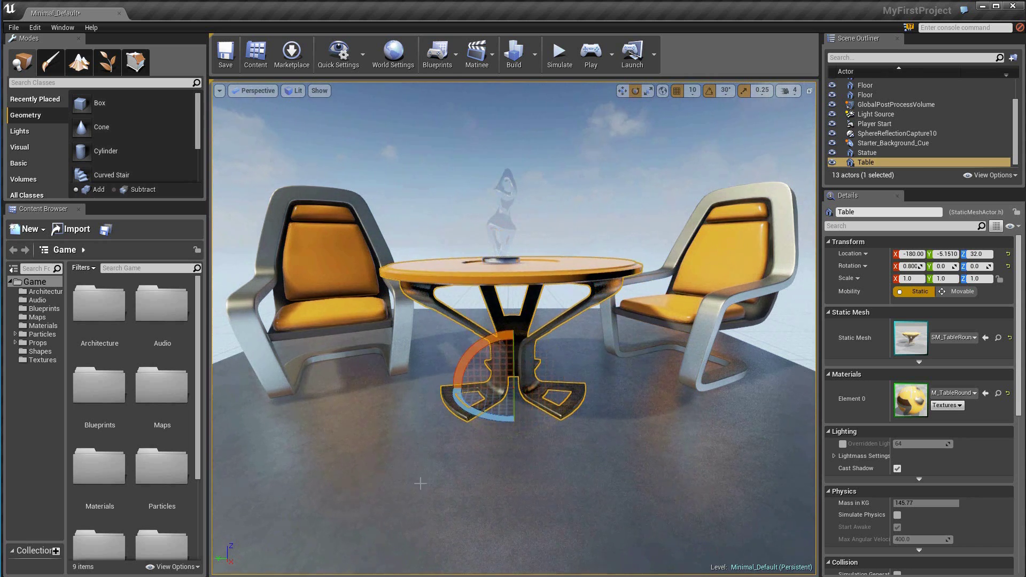
pyautogui.moveTo(485, 419)
pyautogui.mouseDown()
pyautogui.moveTo(809, 380)
pyautogui.moveTo(544, 373)
pyautogui.moveTo(662, 345)
pyautogui.mouseUp()
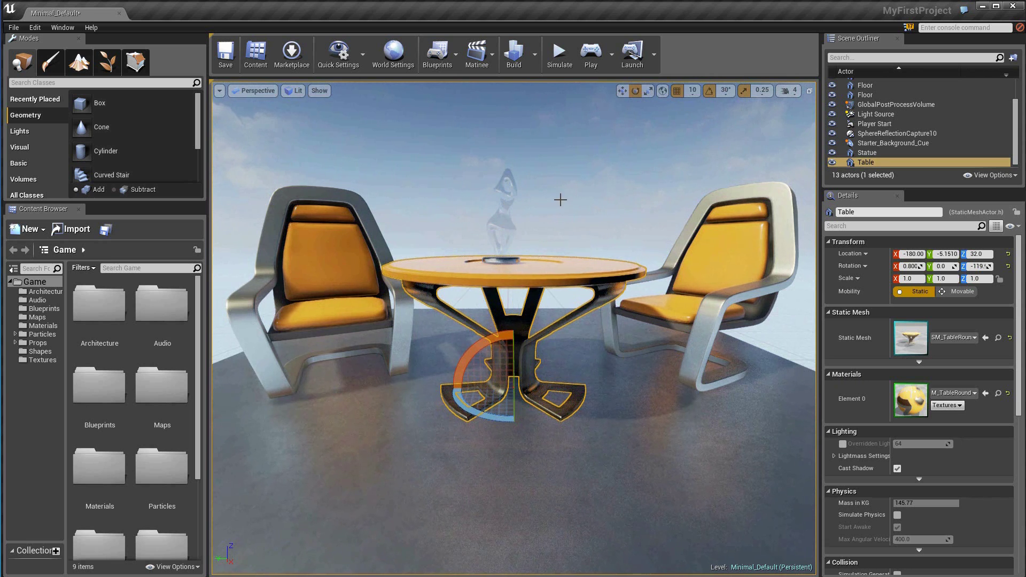
# Toggle rotation snapping off and back on, then set its increment to 10°.
pyautogui.click(710, 92)
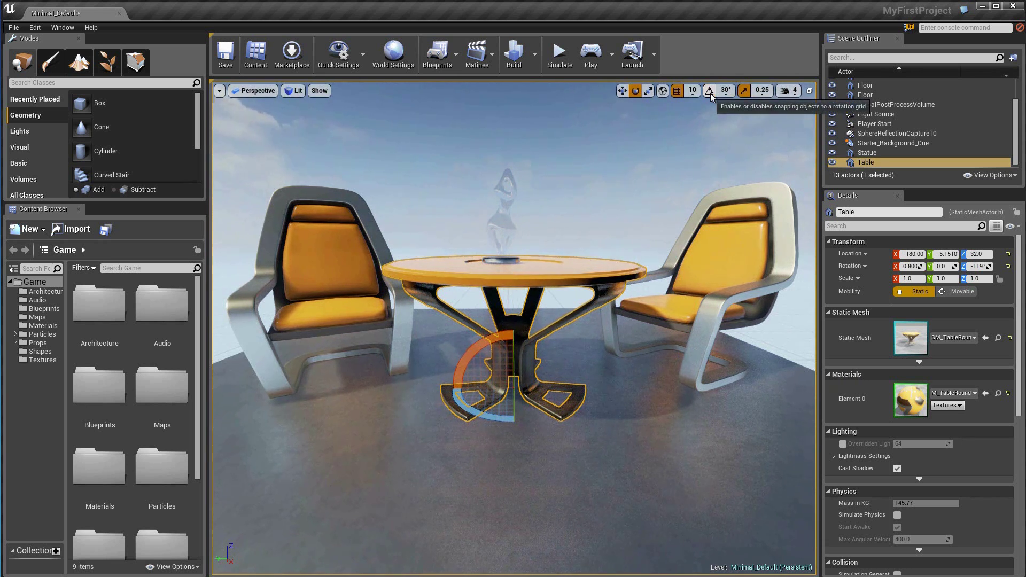
pyautogui.click(710, 92)
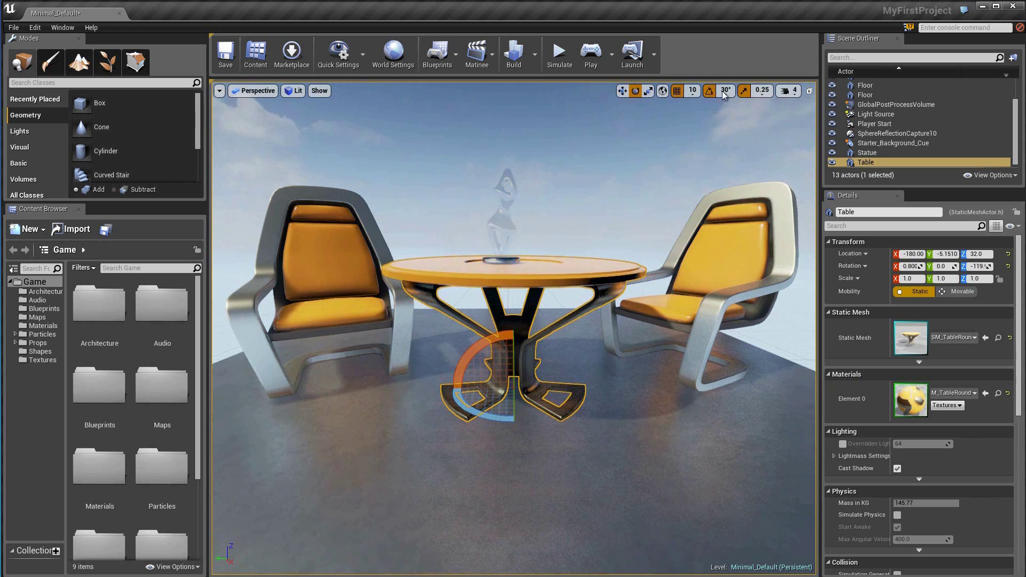
pyautogui.click(725, 92)
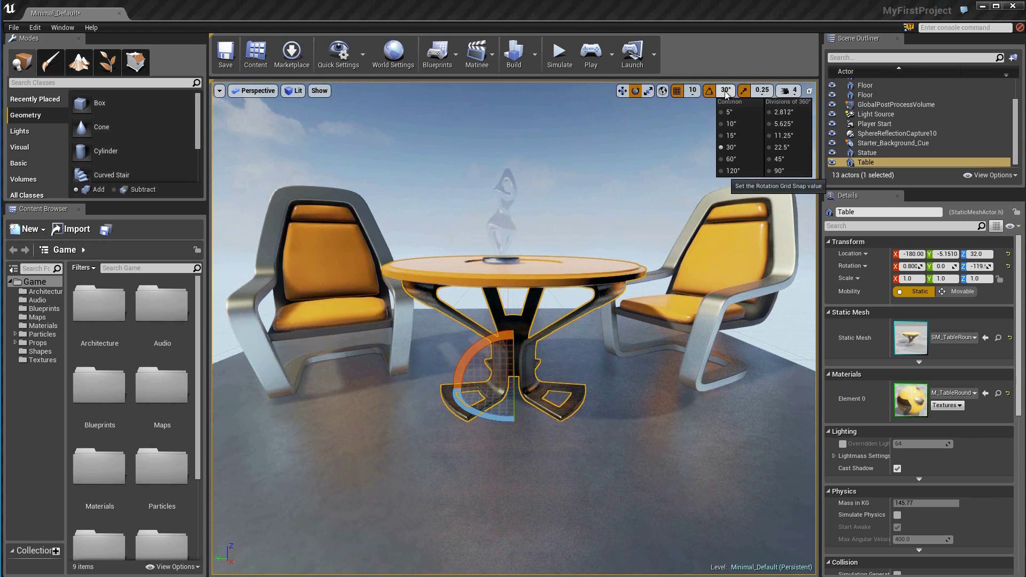
pyautogui.click(730, 124)
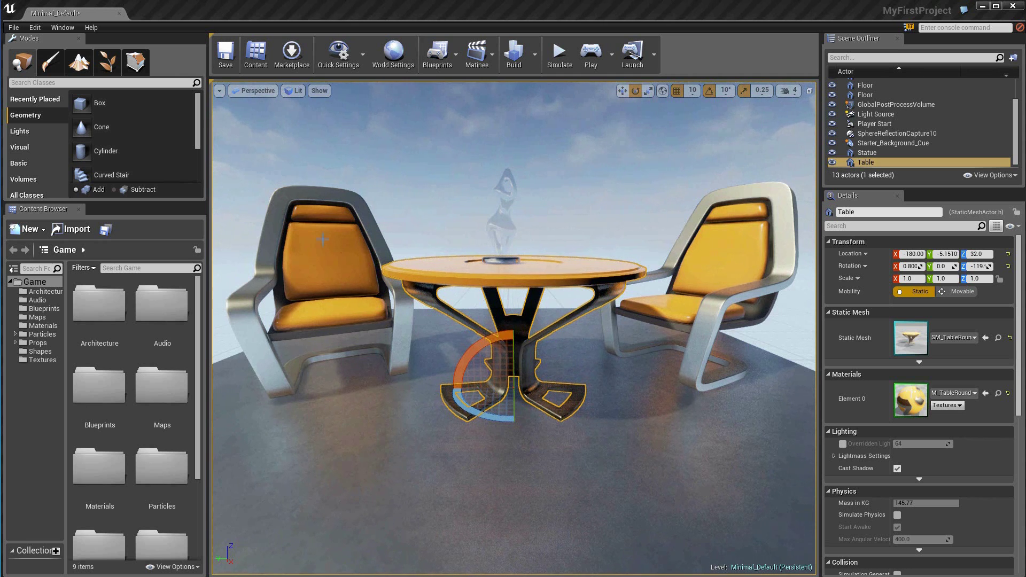
# Scale the table with the Y, X, Z and centre handles to 1.25, 1.25, 1.0.
pyautogui.click(647, 92)
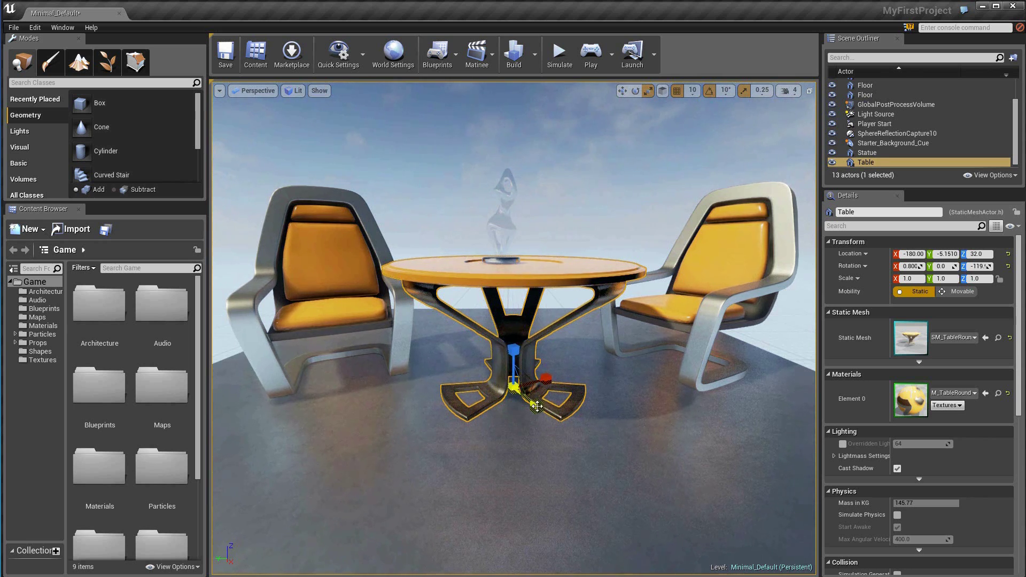
pyautogui.moveTo(540, 408)
pyautogui.mouseDown()
pyautogui.moveTo(559, 422)
pyautogui.moveTo(537, 415)
pyautogui.mouseUp()
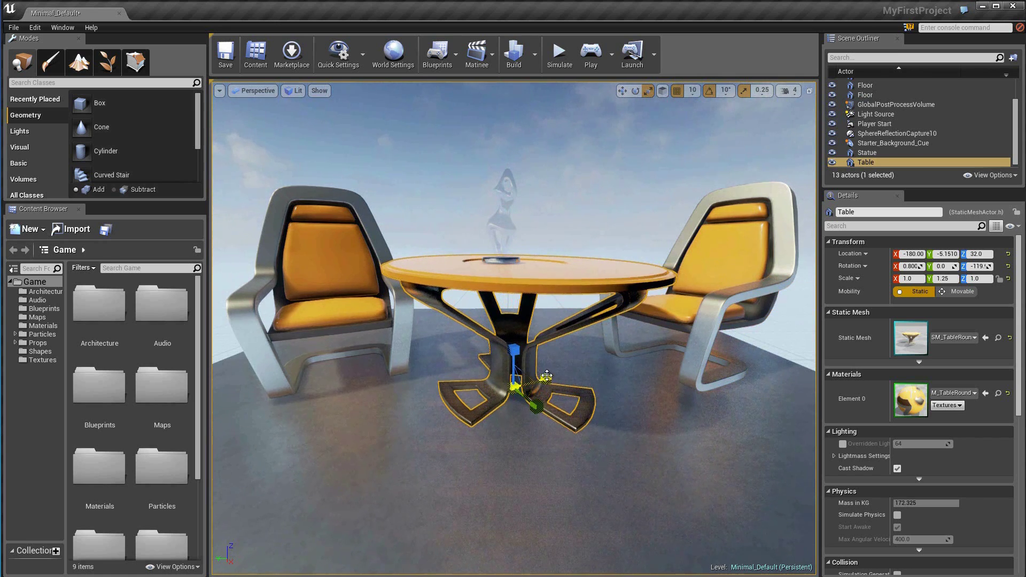
pyautogui.moveTo(551, 377); pyautogui.dragTo(552, 377)
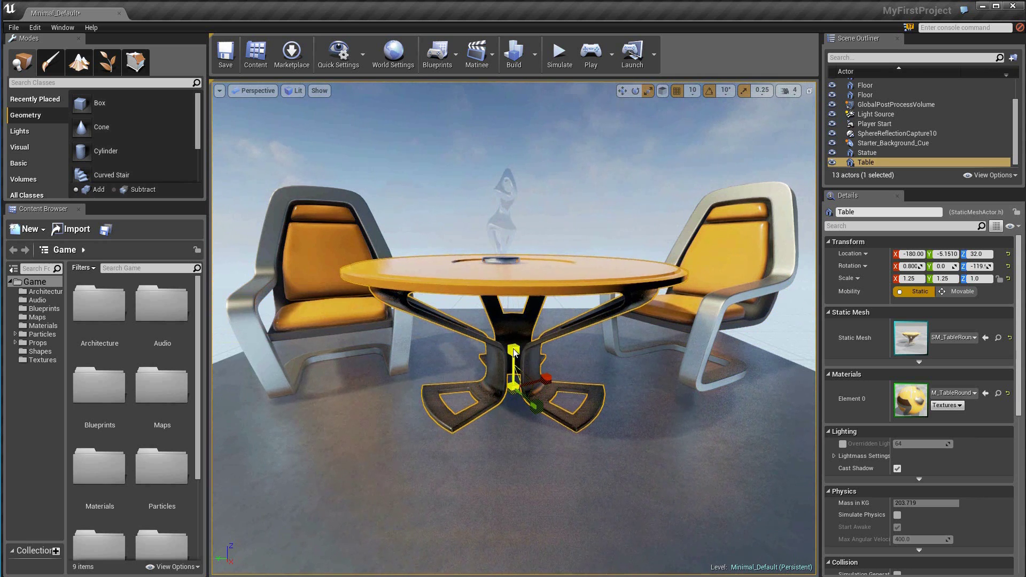
pyautogui.moveTo(513, 353)
pyautogui.mouseDown()
pyautogui.moveTo(515, 339)
pyautogui.moveTo(515, 355)
pyautogui.mouseUp()
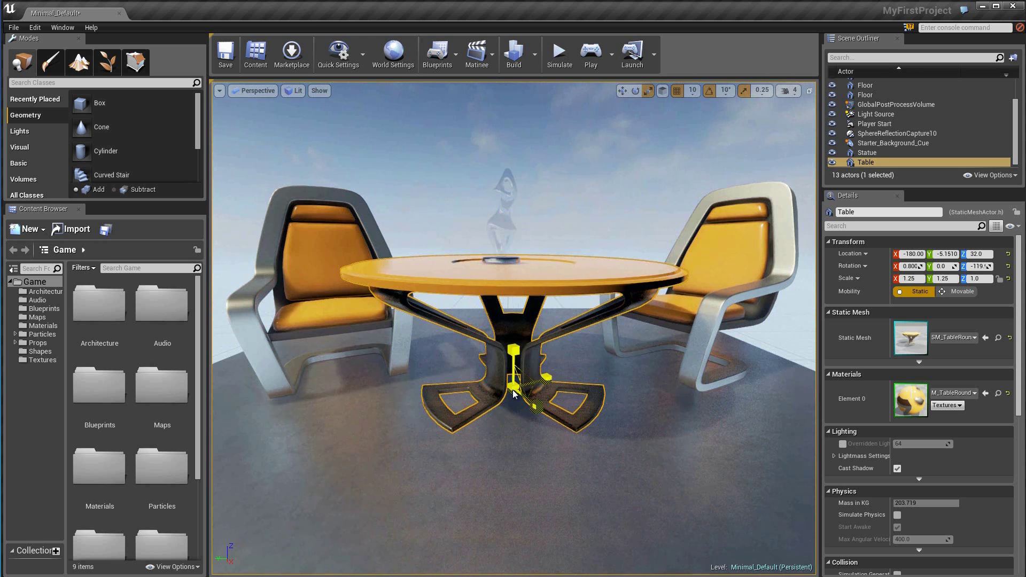
pyautogui.moveTo(513, 383); pyautogui.dragTo(515, 390)
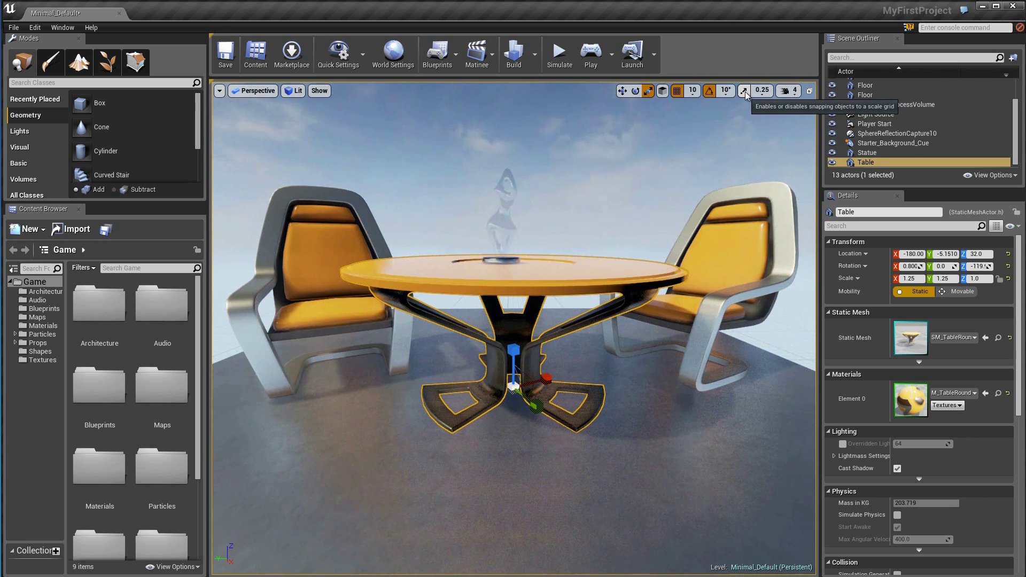
# Check the 0.25 scale snap increments, turn scale snapping off, and return to move mode.
pyautogui.click(762, 91)
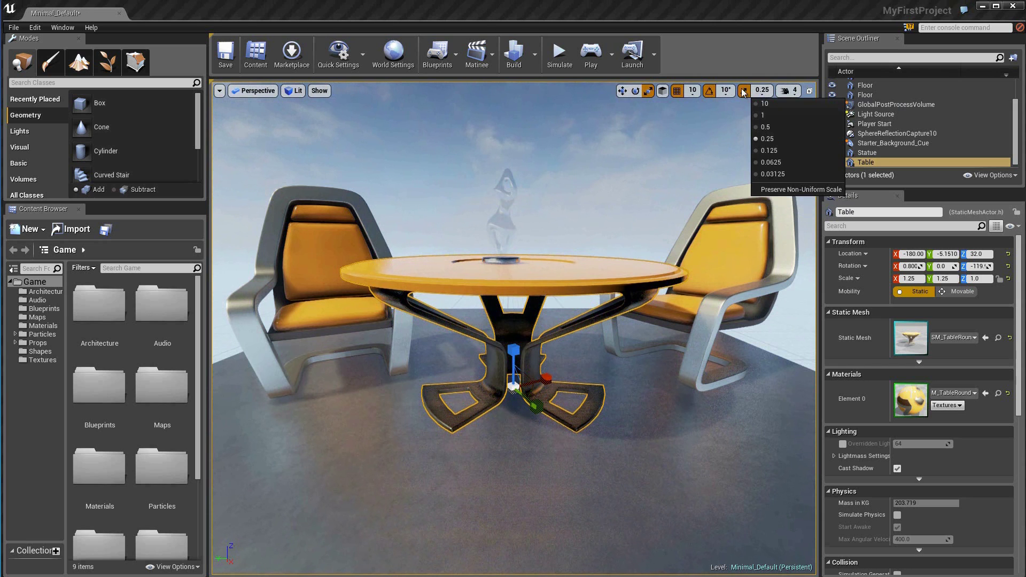
pyautogui.click(743, 91)
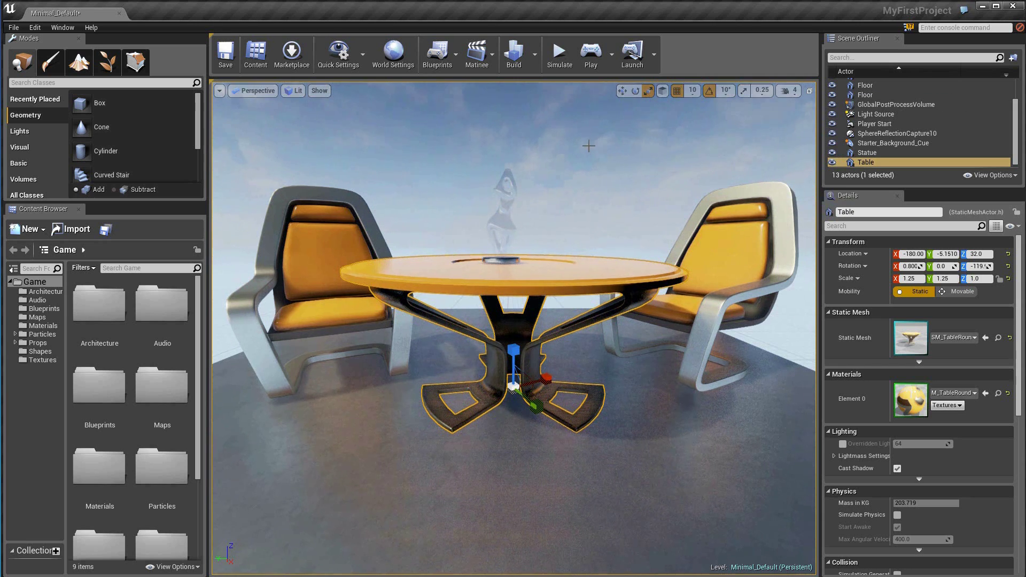
pyautogui.click(622, 92)
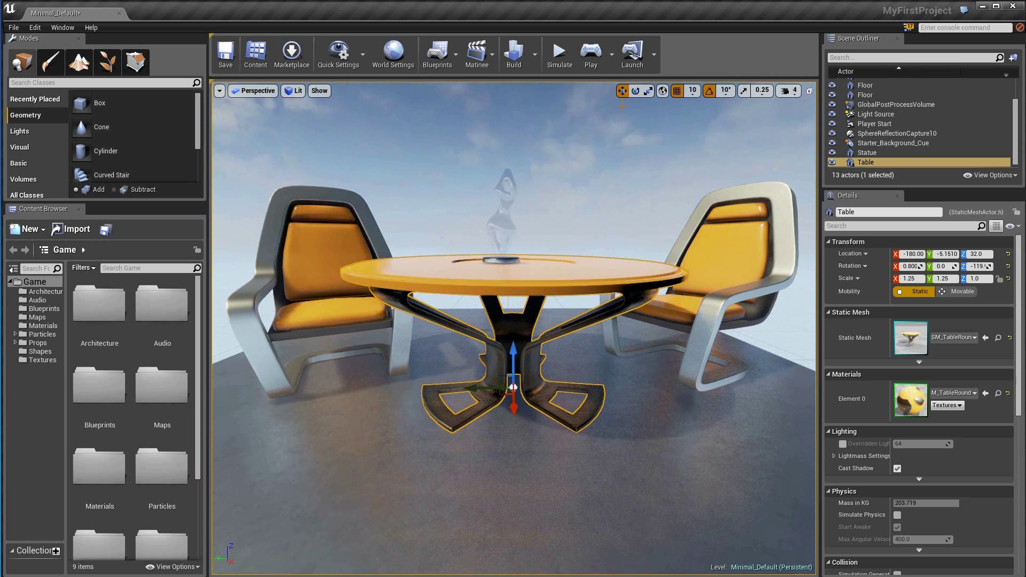
# Switch the table between rotate, scale and move gizmo modes, ending in scale mode.
pyautogui.click(635, 91)
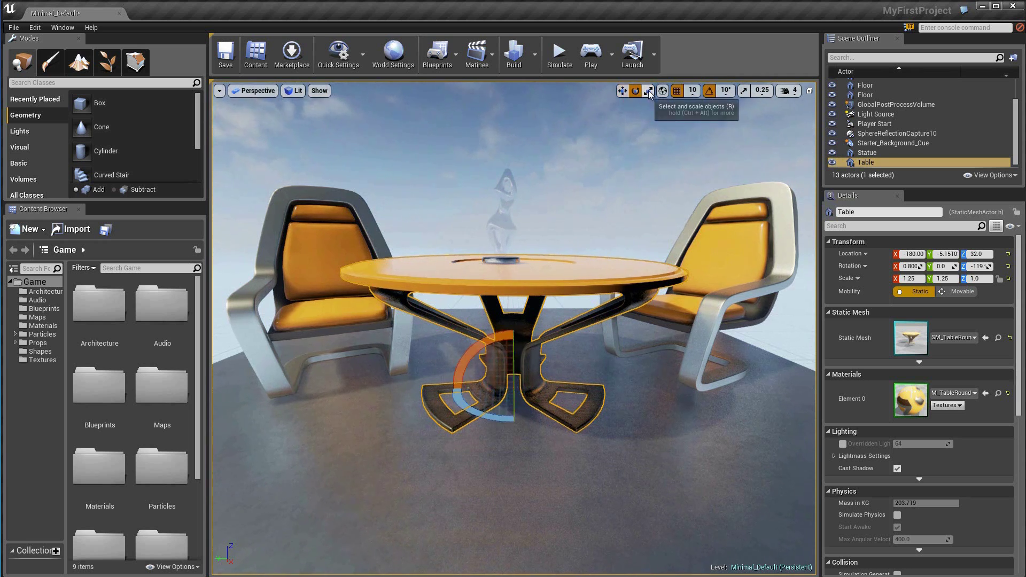
pyautogui.click(648, 91)
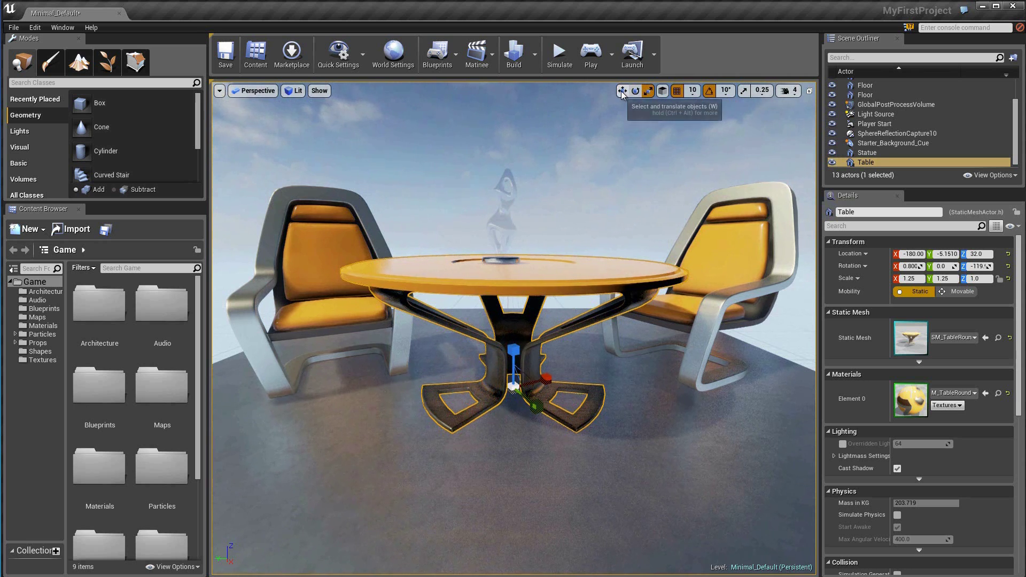
pyautogui.click(622, 92)
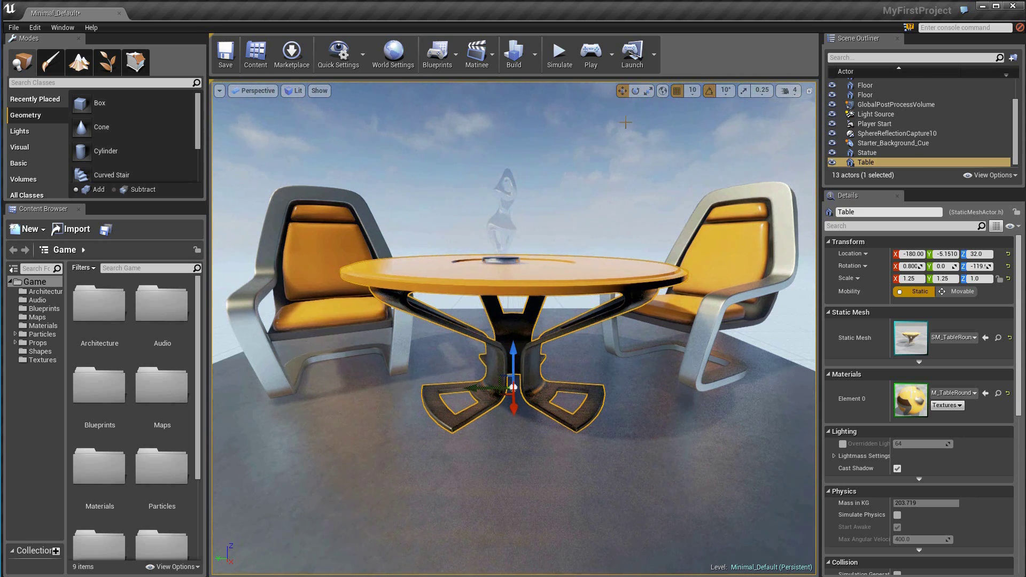
pyautogui.click(638, 91)
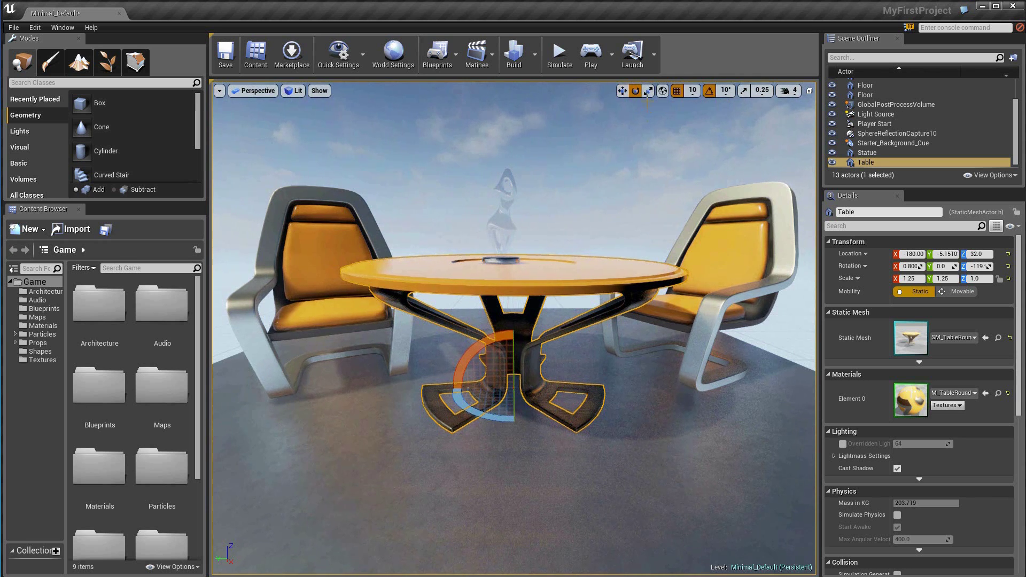
pyautogui.click(647, 92)
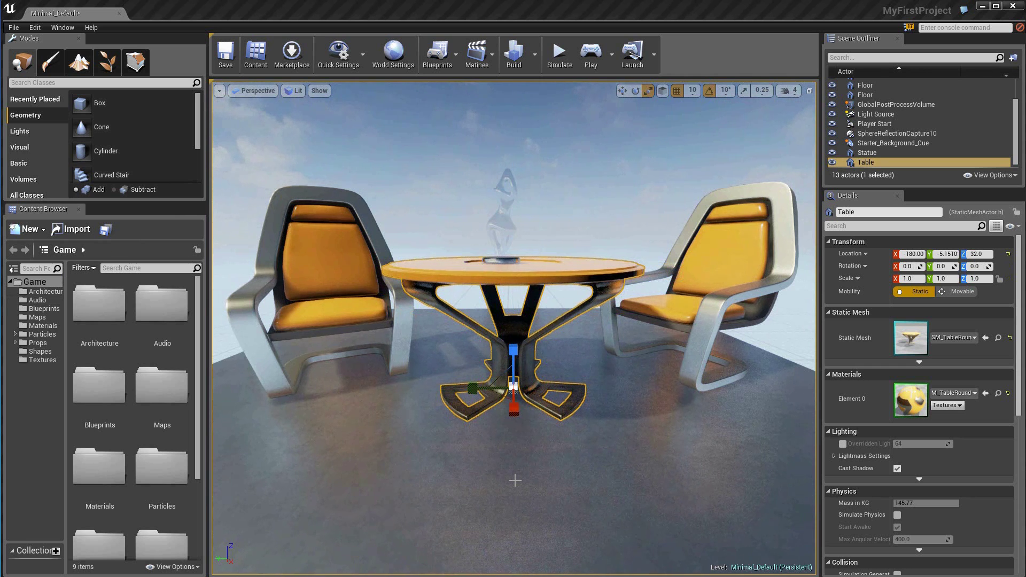
pyautogui.press('r')
pyautogui.moveTo(512, 385); pyautogui.dragTo(532, 348)
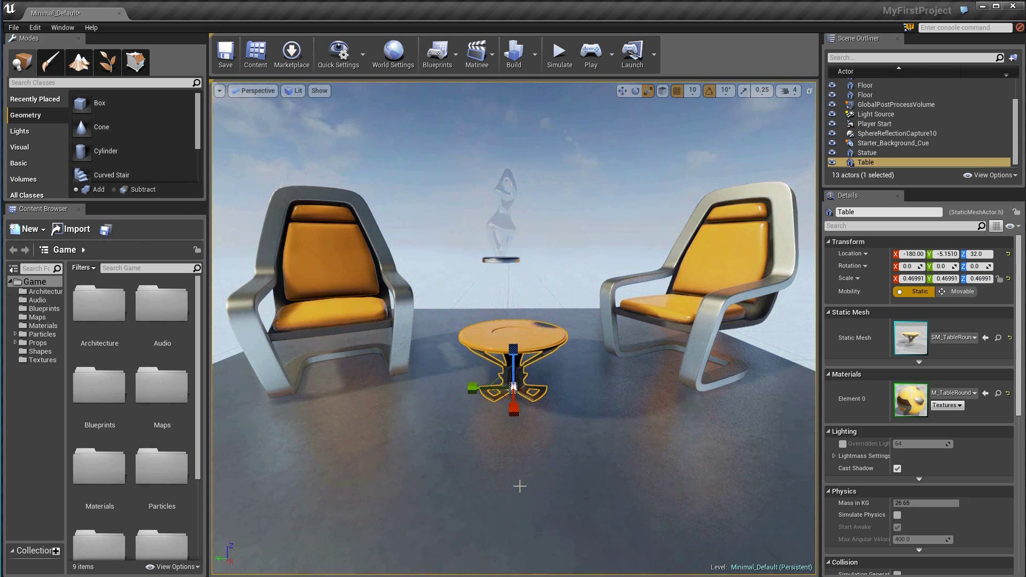
pyautogui.click(31, 29)
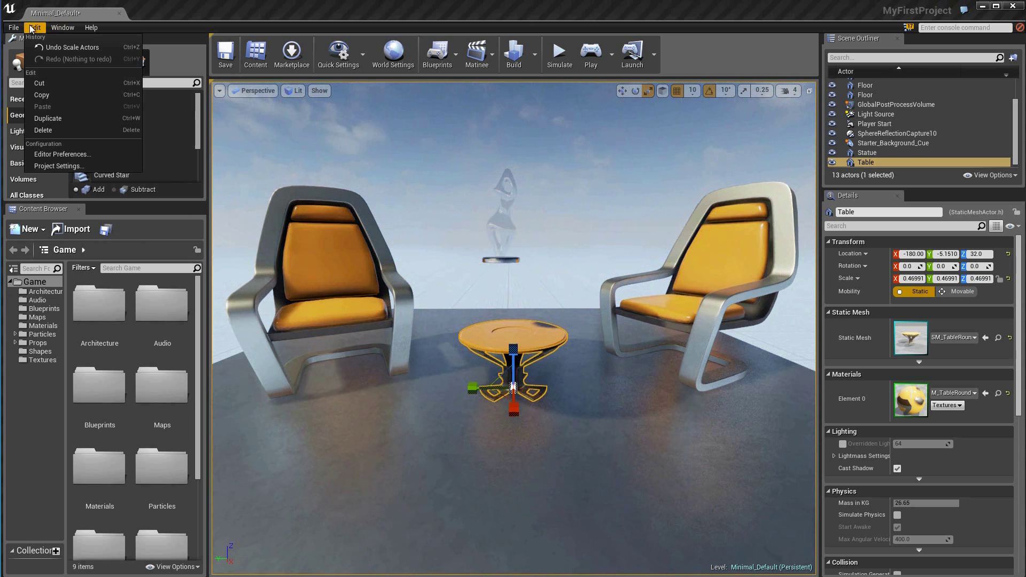
pyautogui.click(78, 48)
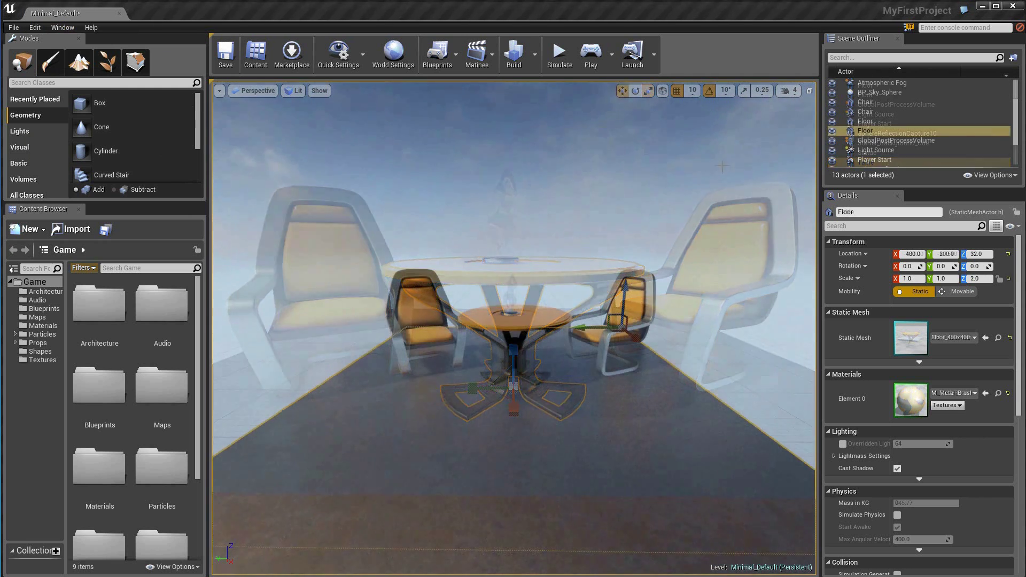
# Drag the viewport Camera Speed slider from 4 down to 1 and close it.
pyautogui.click(785, 93)
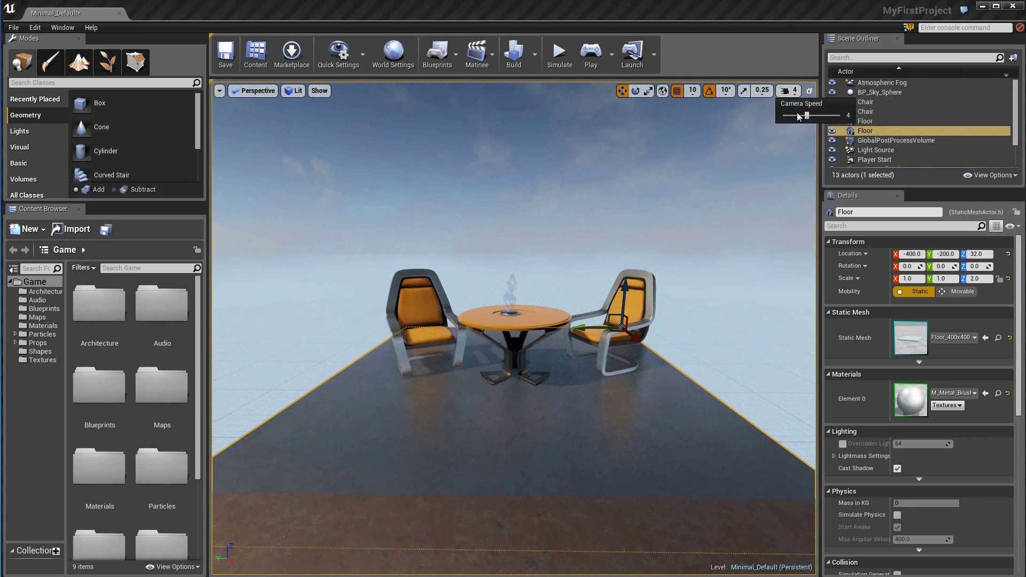
pyautogui.moveTo(807, 114); pyautogui.dragTo(787, 116)
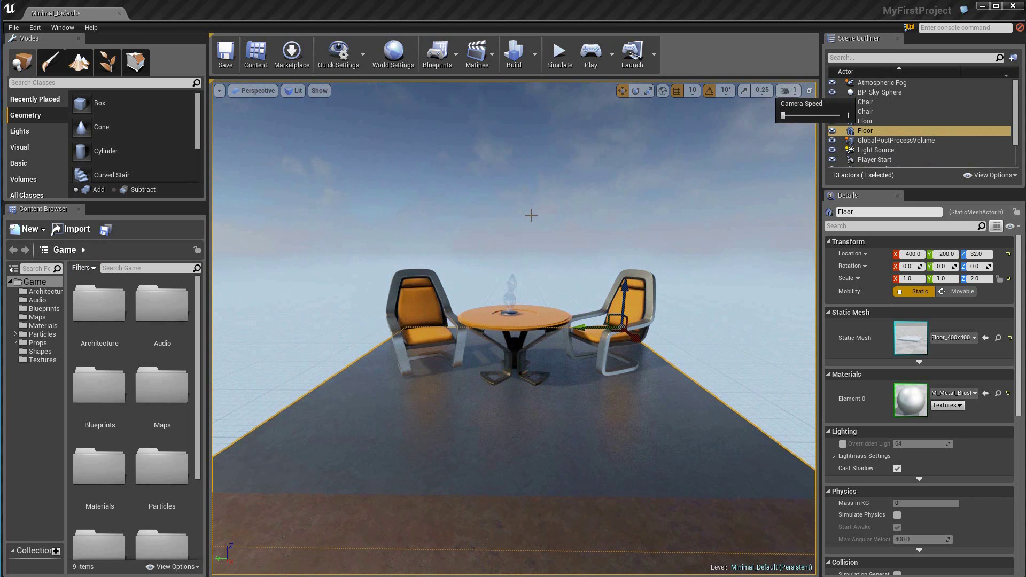
pyautogui.click(530, 216)
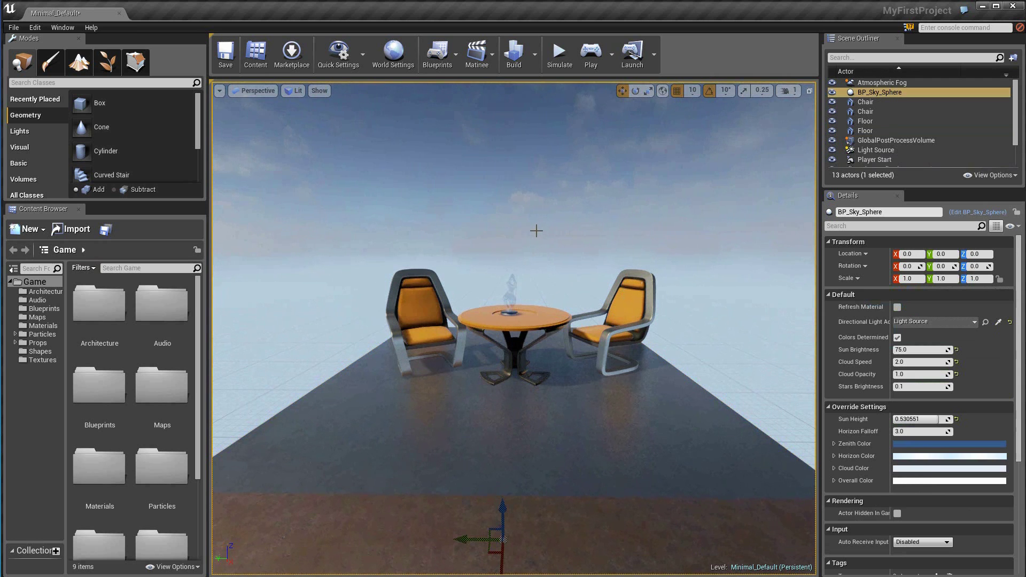
# Zoom the viewport in toward the table and chairs, then back out.
pyautogui.scroll(2, 536, 231)
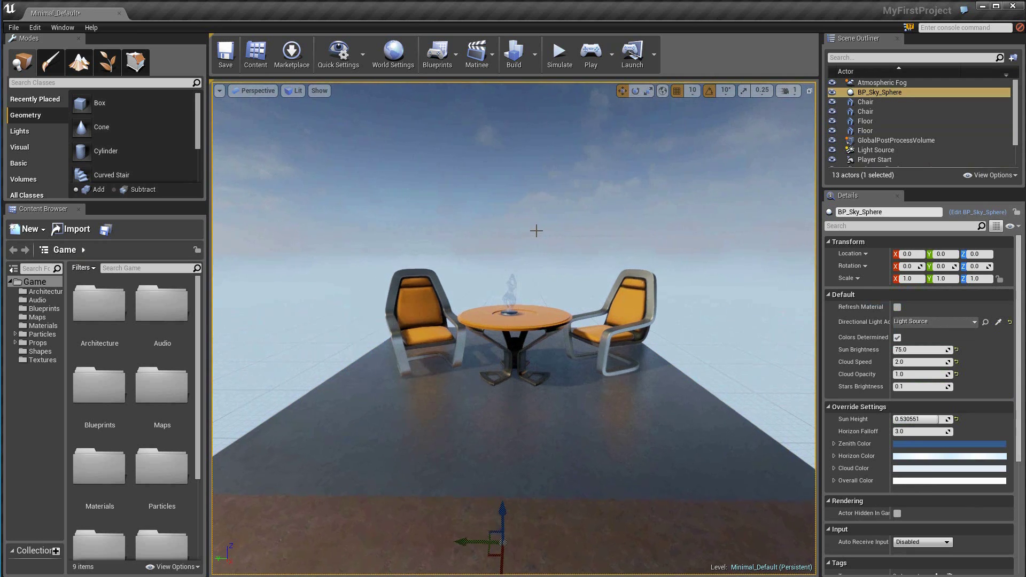
pyautogui.scroll(2, 536, 231)
pyautogui.scroll(2, 536, 231)
pyautogui.scroll(2, 536, 231)
pyautogui.scroll(2, 536, 230)
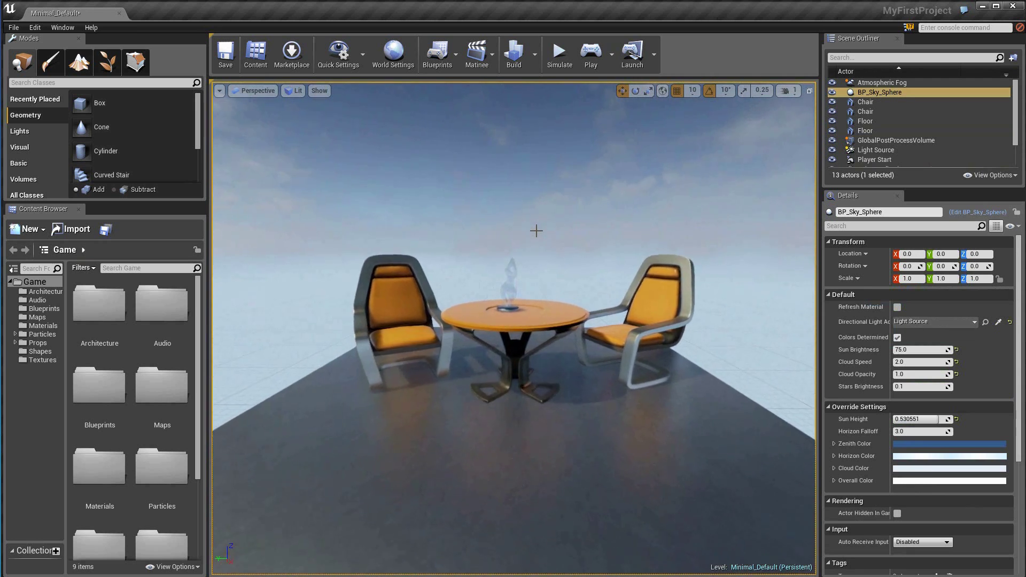
pyautogui.scroll(2, 536, 231)
pyautogui.scroll(2, 536, 231)
pyautogui.scroll(2, 536, 231)
pyautogui.scroll(2, 536, 231)
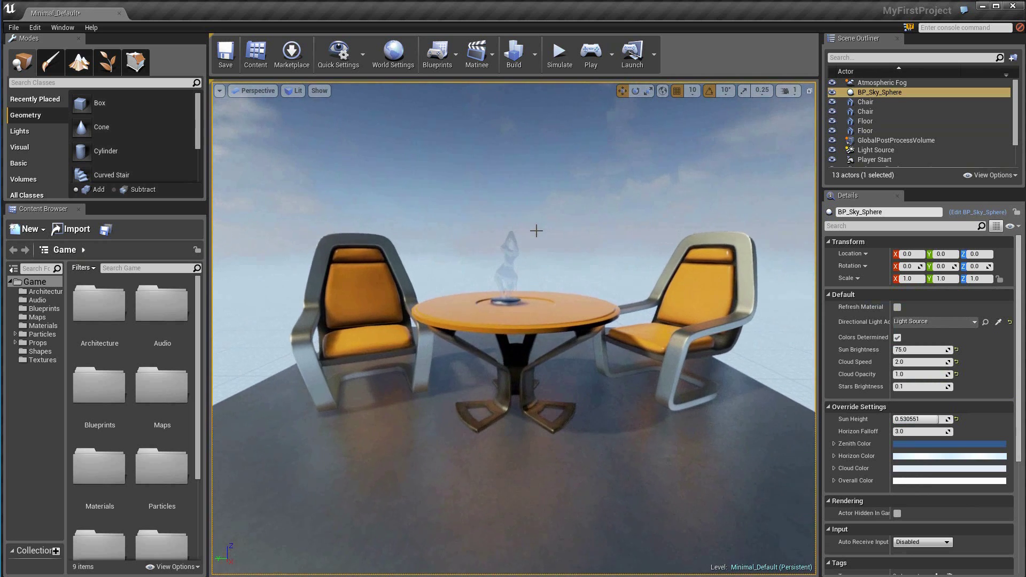
pyautogui.scroll(1, 536, 231)
pyautogui.scroll(1, 536, 230)
pyautogui.scroll(-2, 536, 230)
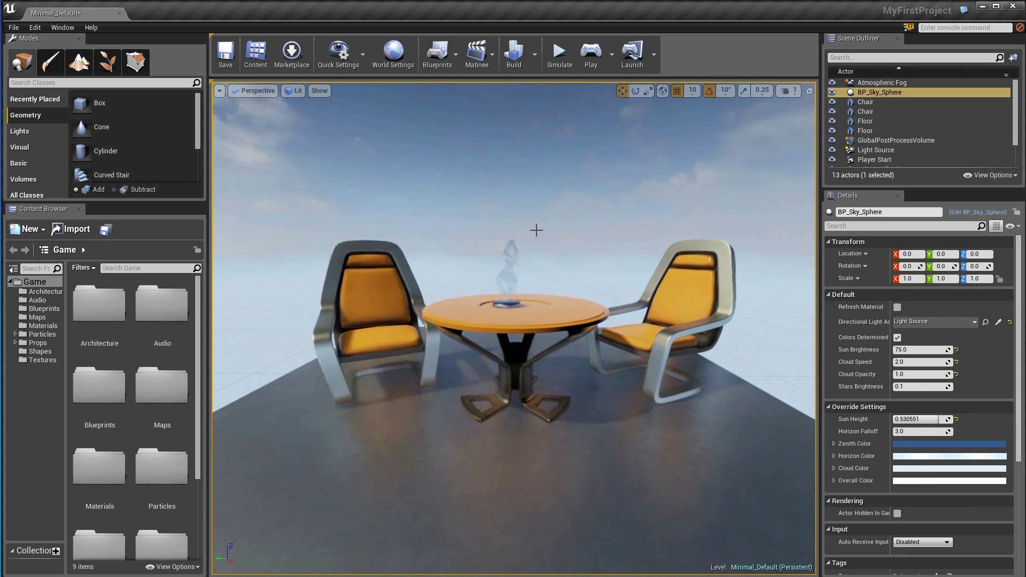
pyautogui.scroll(-2, 536, 231)
pyautogui.scroll(-2, 536, 231)
pyautogui.scroll(-2, 535, 230)
pyautogui.scroll(-2, 536, 231)
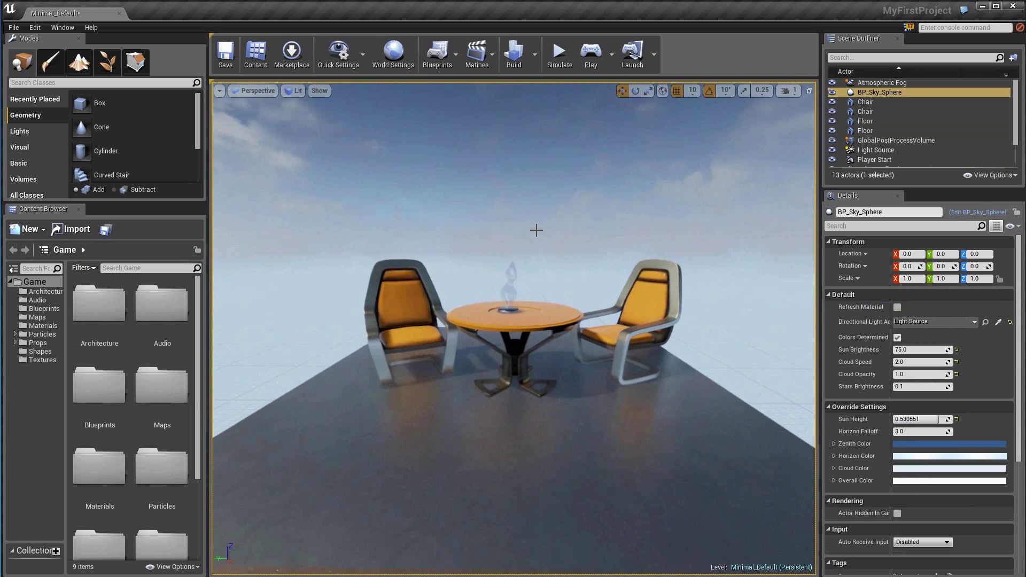
pyautogui.scroll(-2, 536, 230)
pyautogui.scroll(-2, 536, 230)
# Pan the view left and then right, ending with the table and chairs centred.
pyautogui.press('Left')
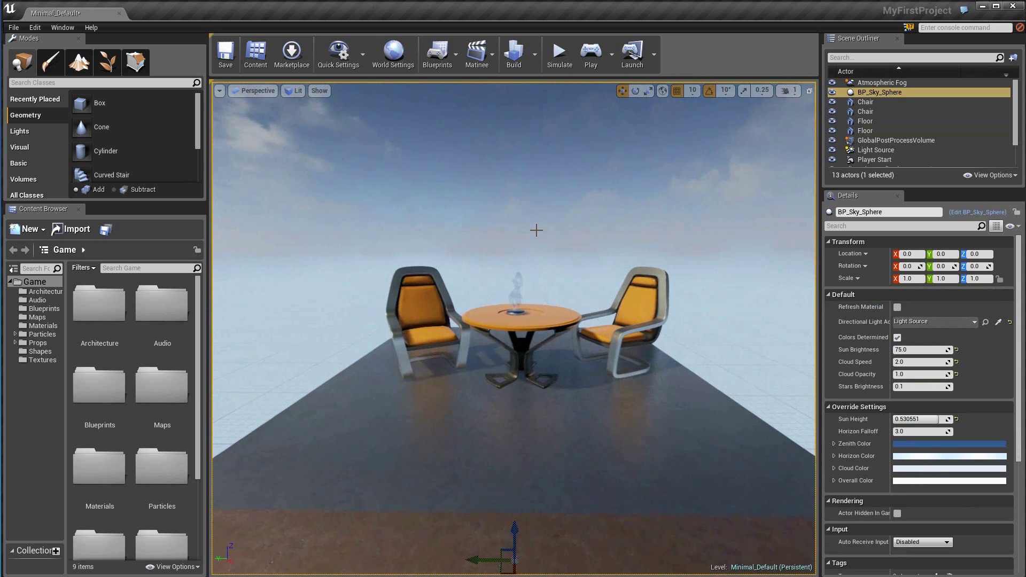
pyautogui.press('Left')
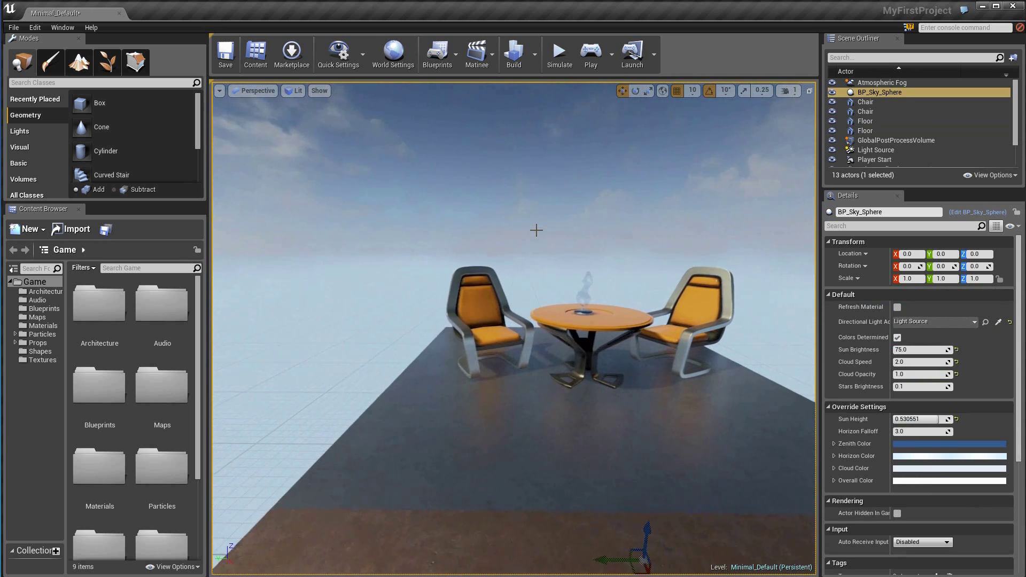
pyautogui.press('Right')
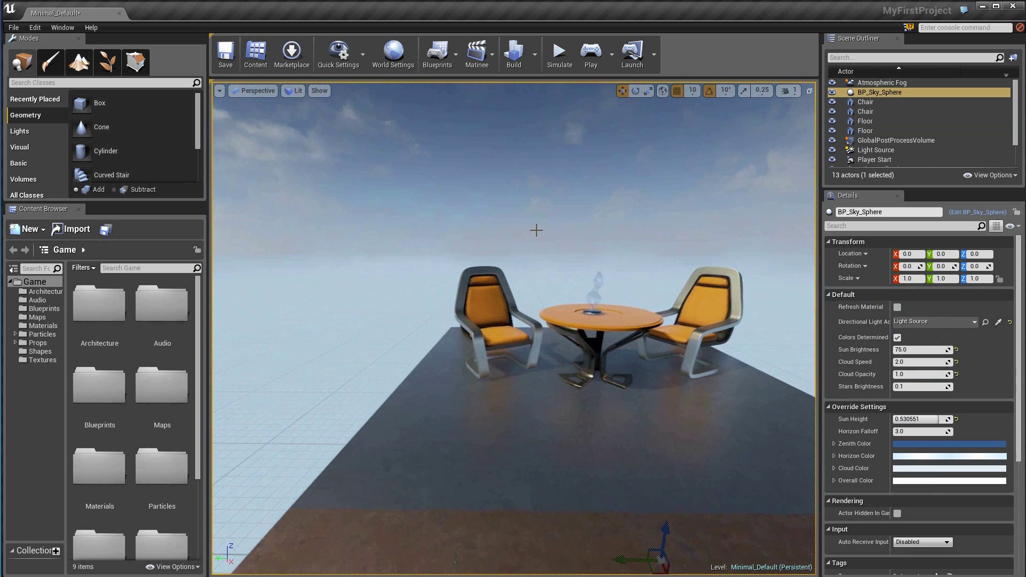
pyautogui.press('Right')
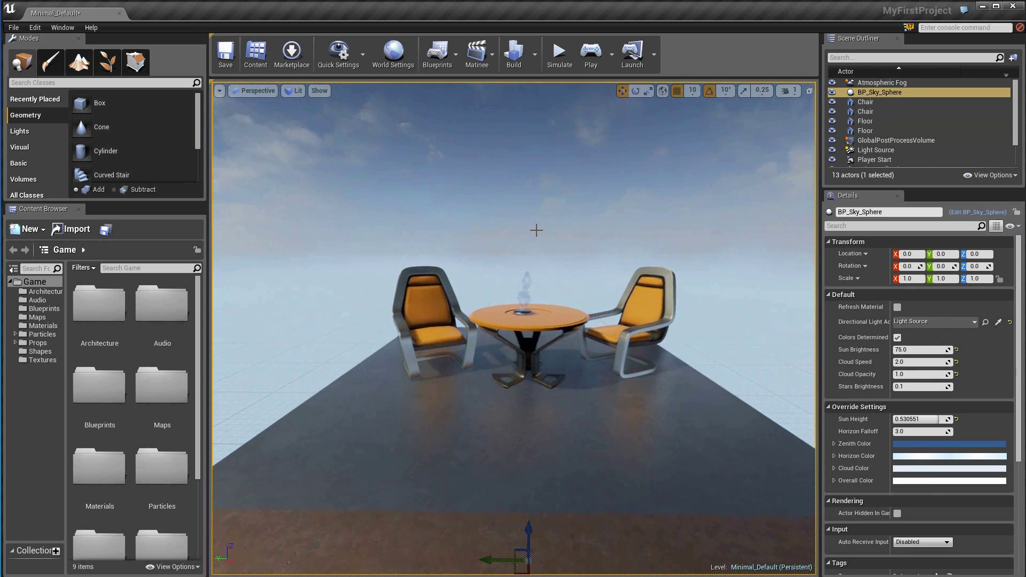
# Raise the viewport camera speed from 1 to 4.
pyautogui.click(788, 93)
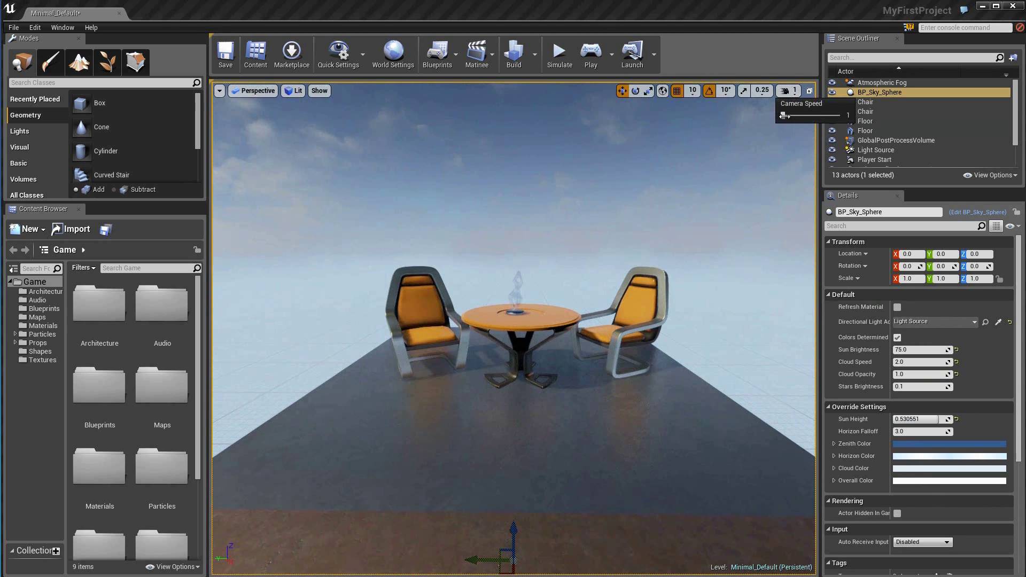
pyautogui.moveTo(784, 116); pyautogui.dragTo(807, 116)
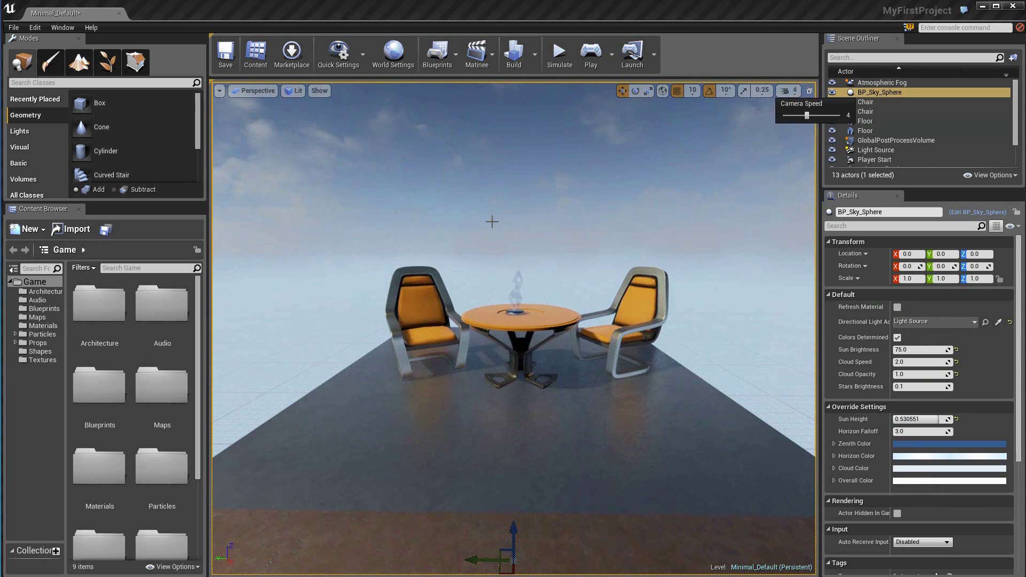
pyautogui.click(576, 248)
# Fly the view forward, back, left and right around the table at the faster speed.
pyautogui.press('Up')
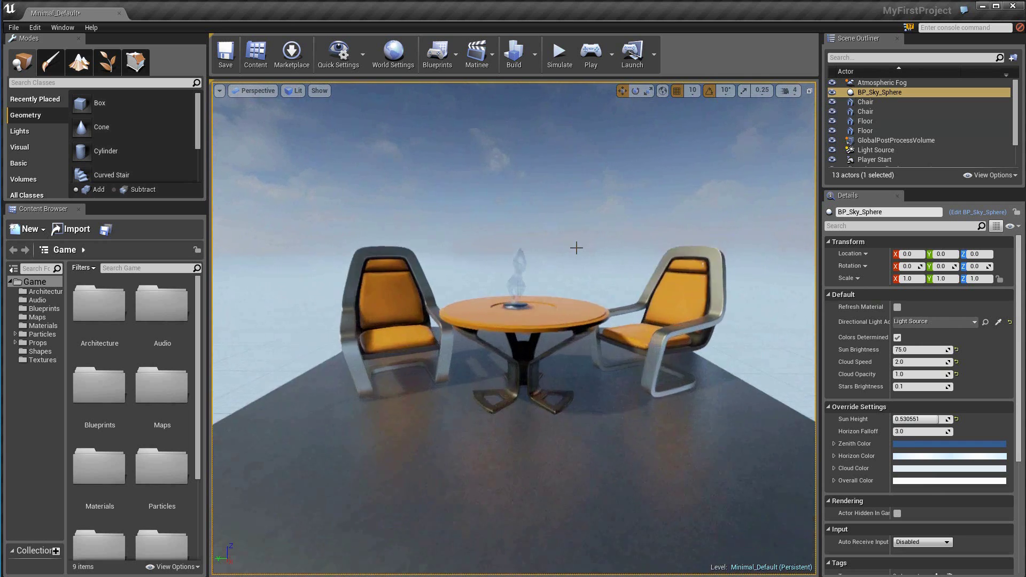
pyautogui.press('Down')
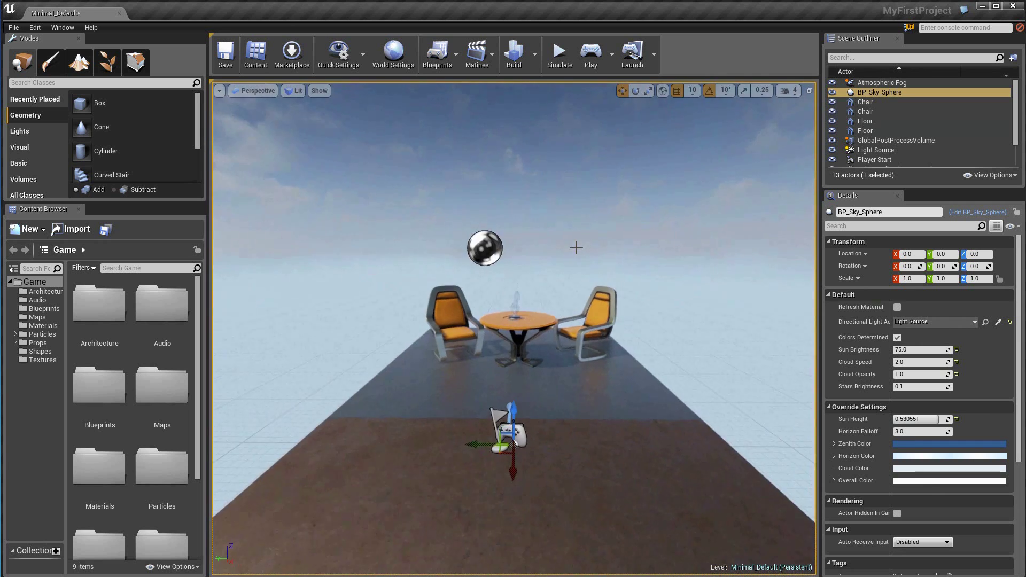
pyautogui.press('Left')
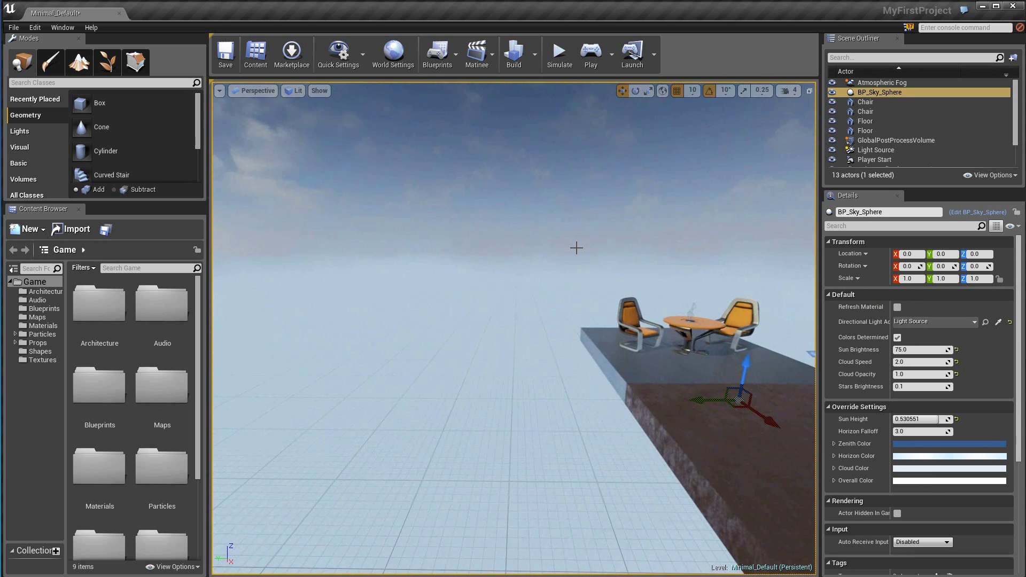
pyautogui.press('Right')
pyautogui.press('Right')
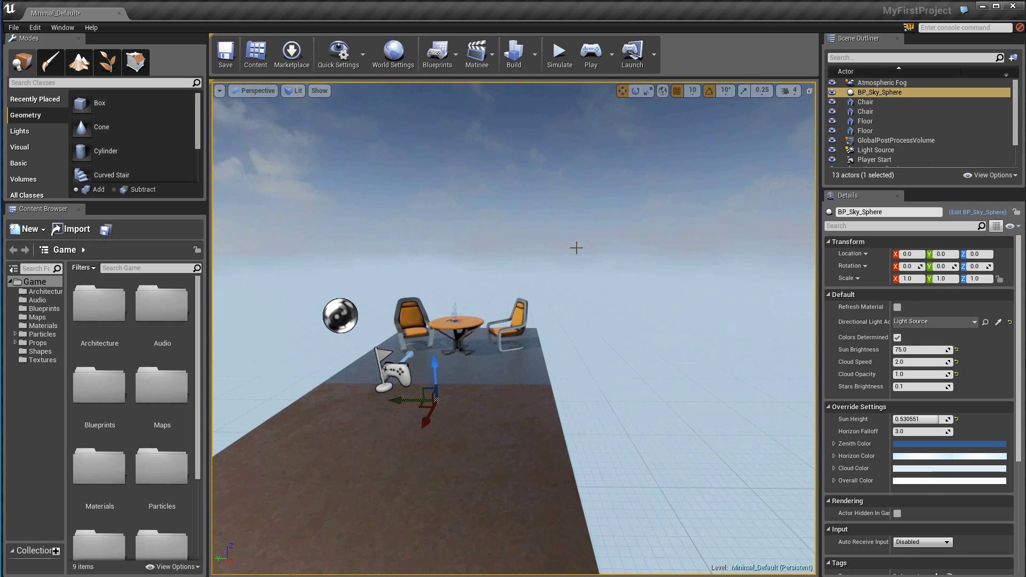
# Select the floor slab, move in toward the table, look around, then select the left chair and sky sphere.
pyautogui.click(513, 427)
pyautogui.press('Up')
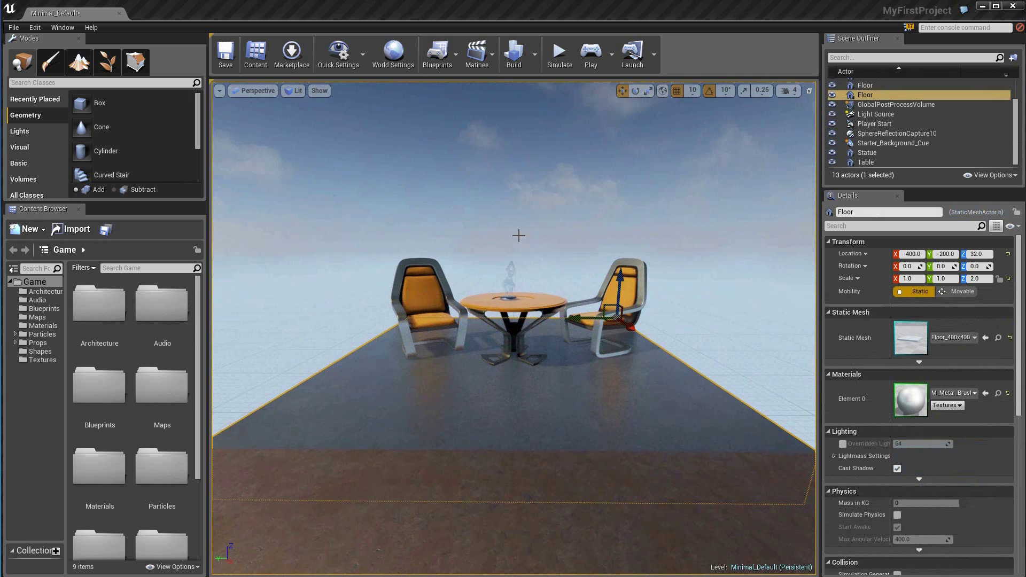
pyautogui.moveTo(534, 195)
pyautogui.mouseDown(button='right')
pyautogui.moveTo(549, 174)
pyautogui.moveTo(540, 192)
pyautogui.mouseUp(button='right')
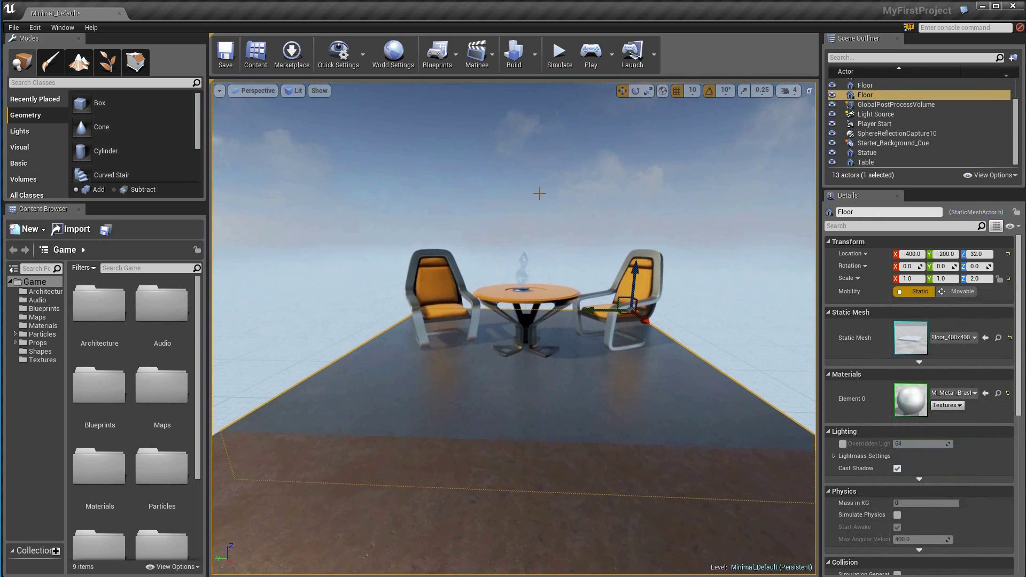
pyautogui.click(431, 273)
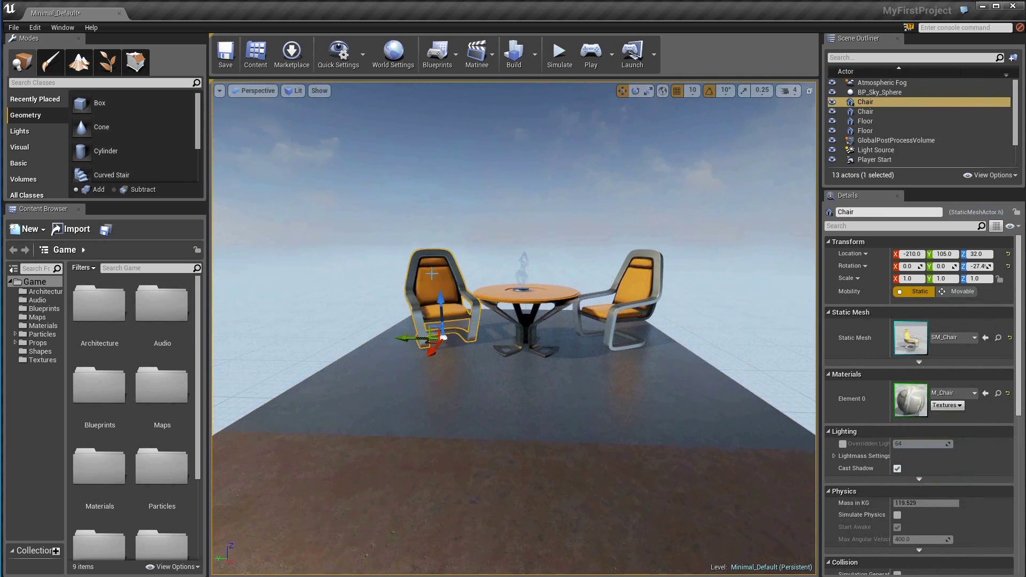
pyautogui.click(567, 170)
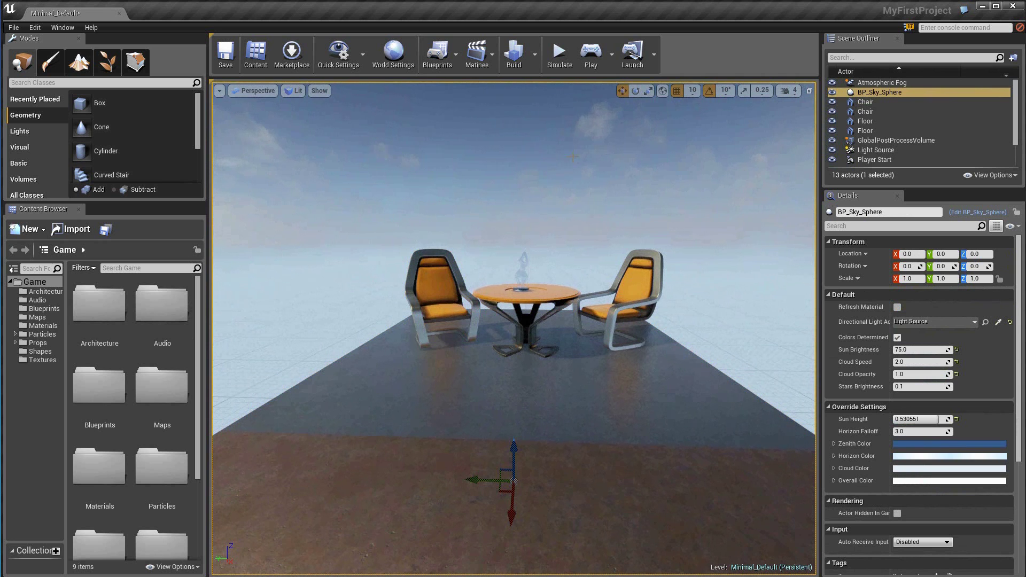
# Start a Play-in-Editor session and walk back and sideways to view the whole platform.
pyautogui.click(594, 55)
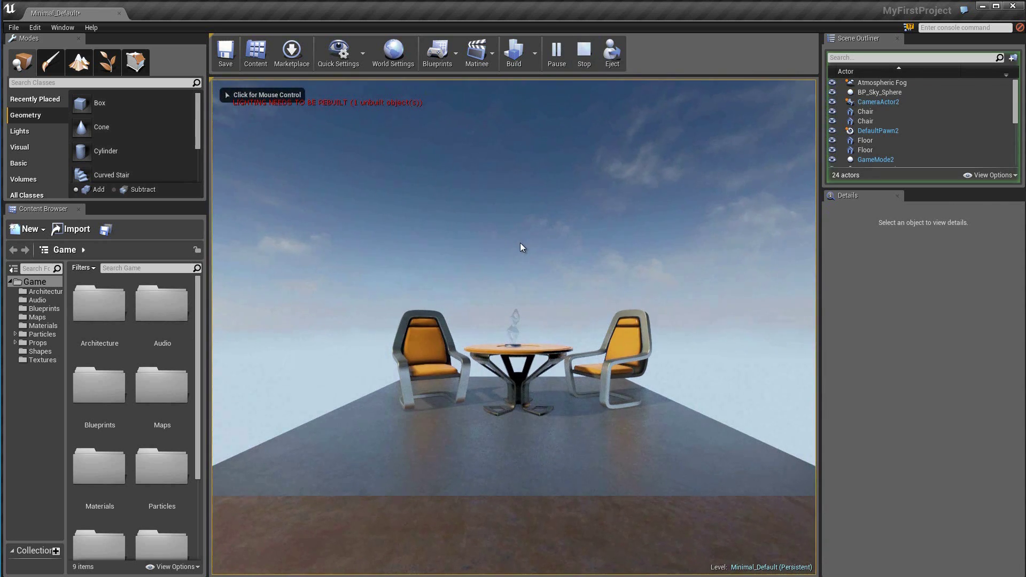
pyautogui.click(511, 239)
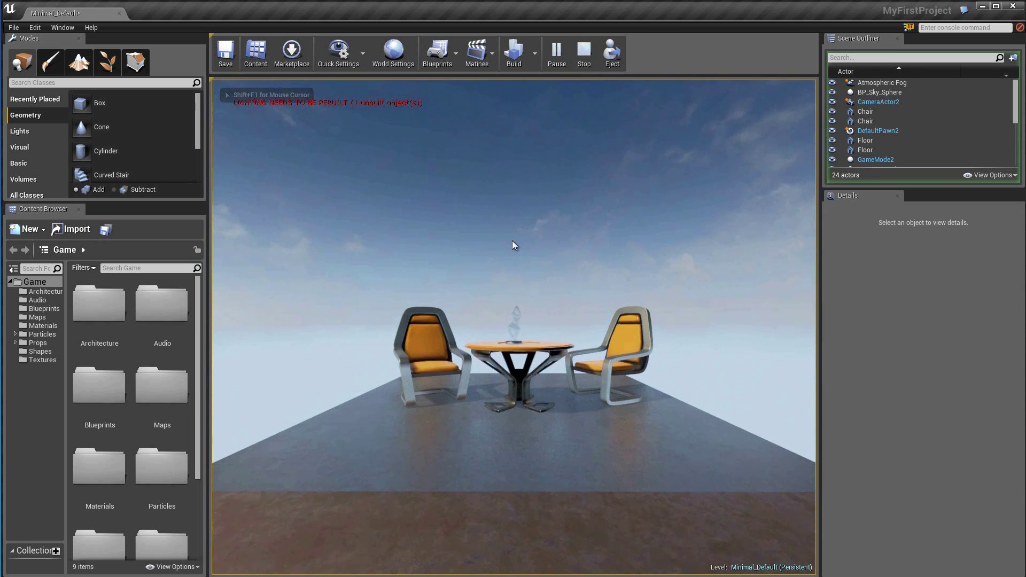
pyautogui.press('w')
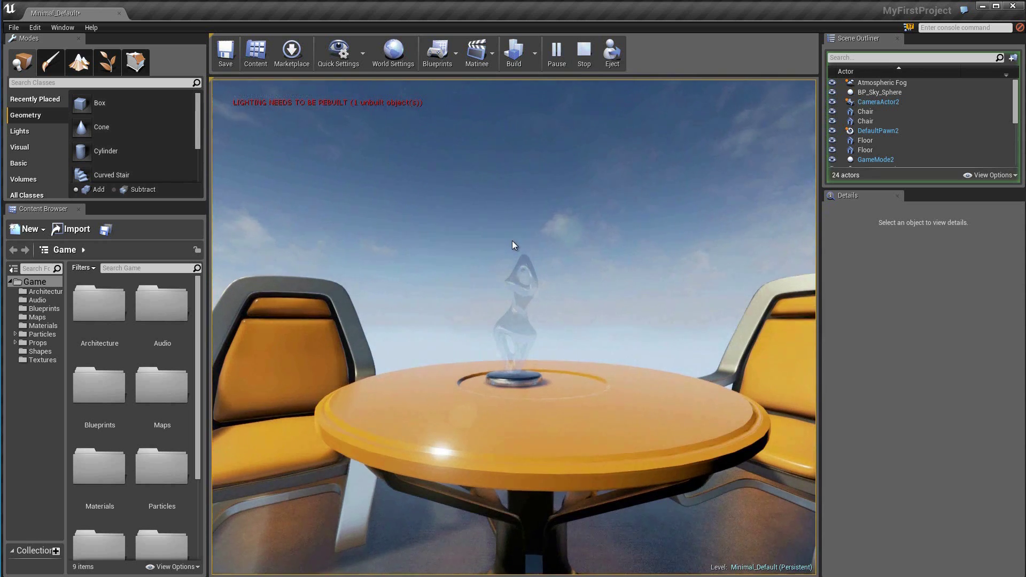
pyautogui.press('s')
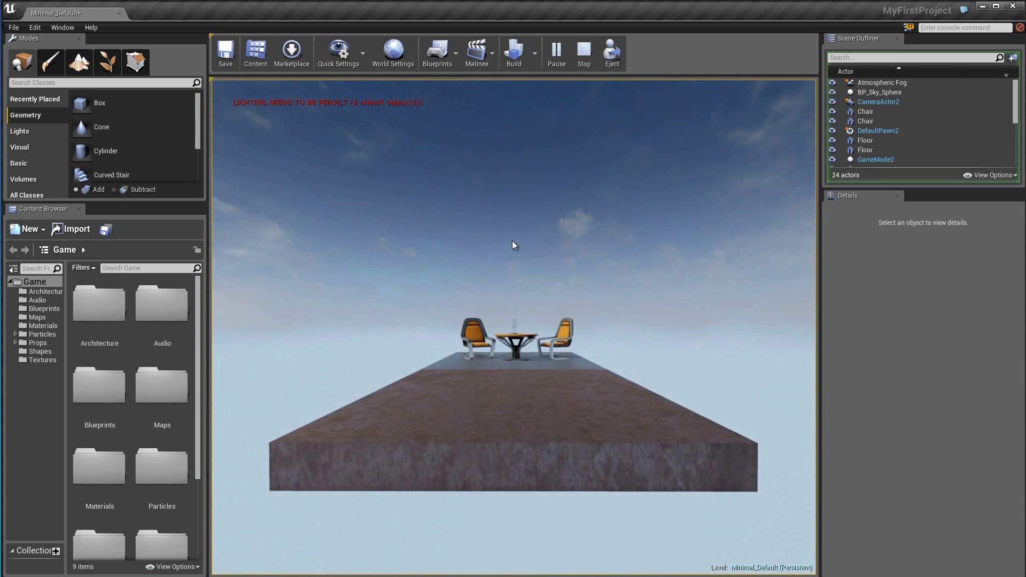
pyautogui.press('a')
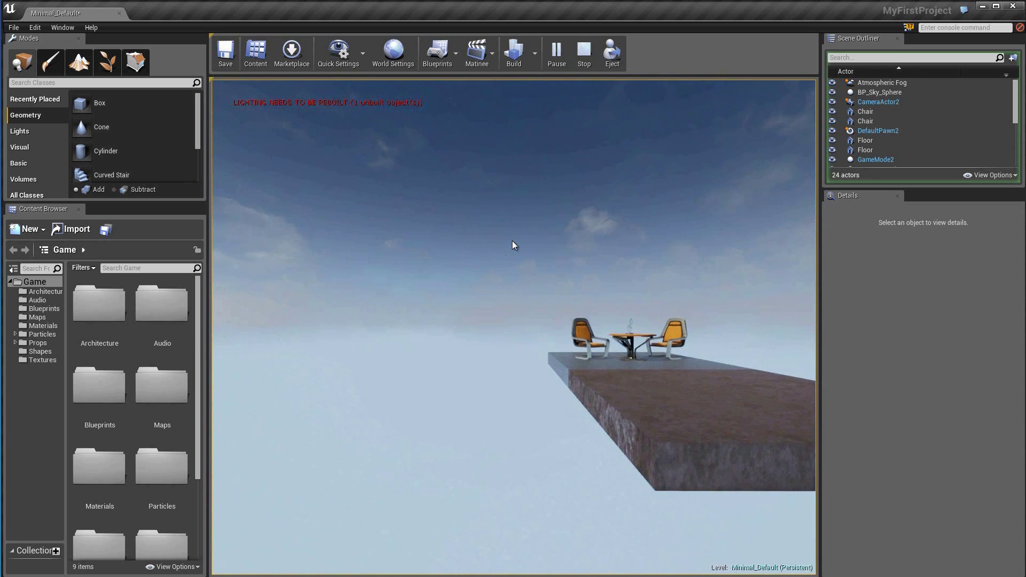
pyautogui.press('d')
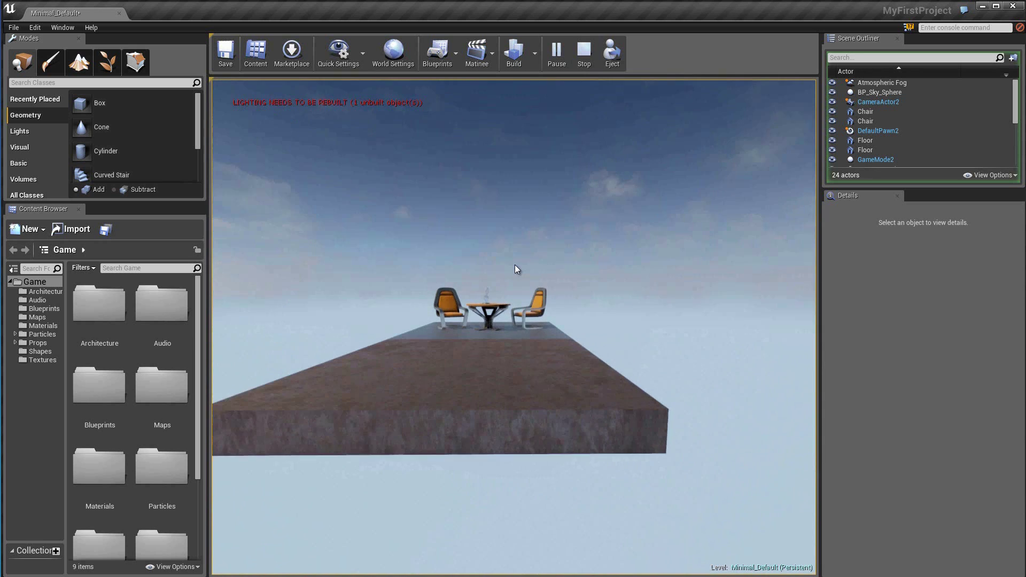
pyautogui.press('a')
# Walk up close to the table and chairs, then end play to return to the editor.
pyautogui.press('w')
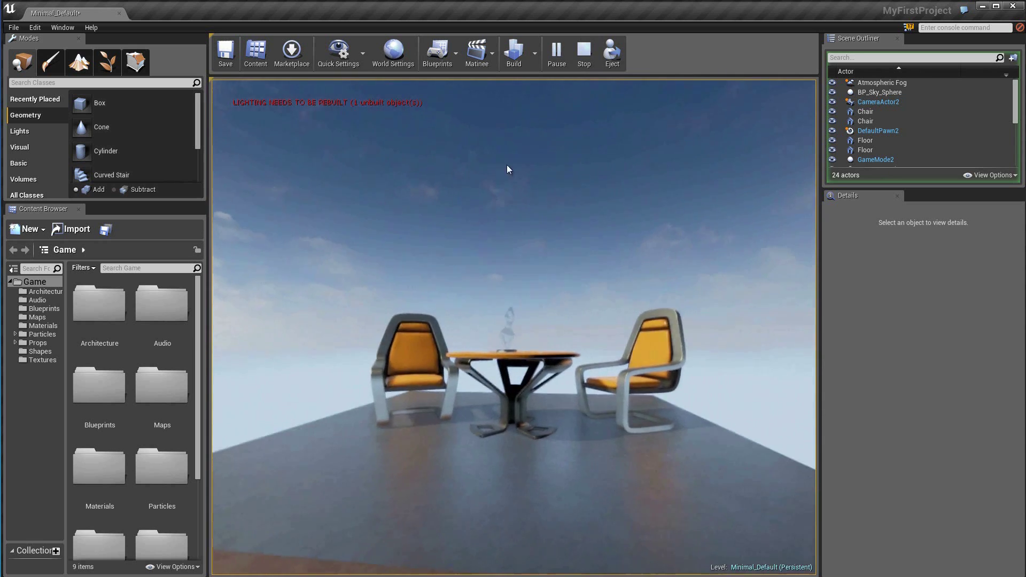
pyautogui.press('w')
pyautogui.press('s')
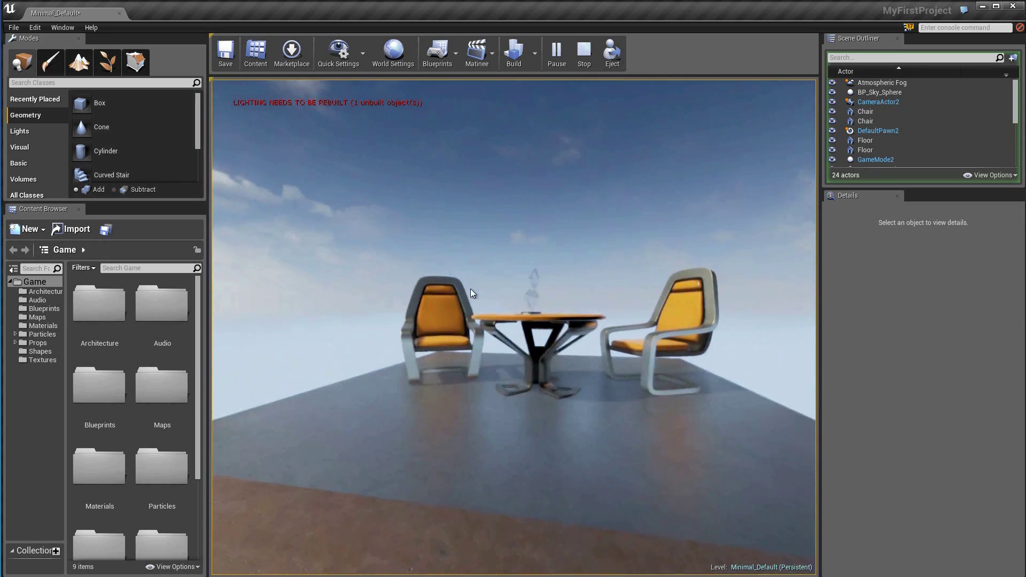
pyautogui.press('w')
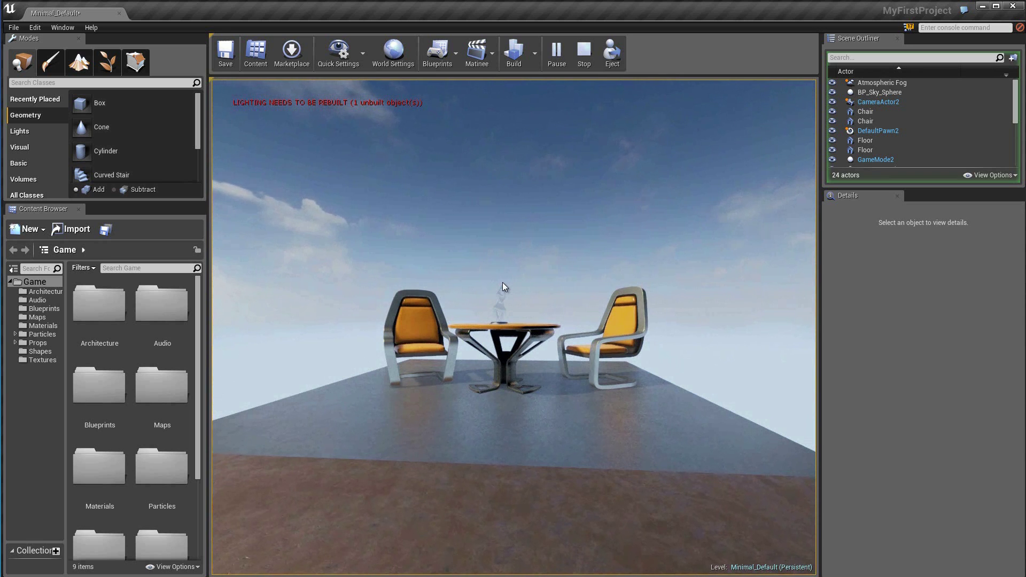
pyautogui.press('Escape')
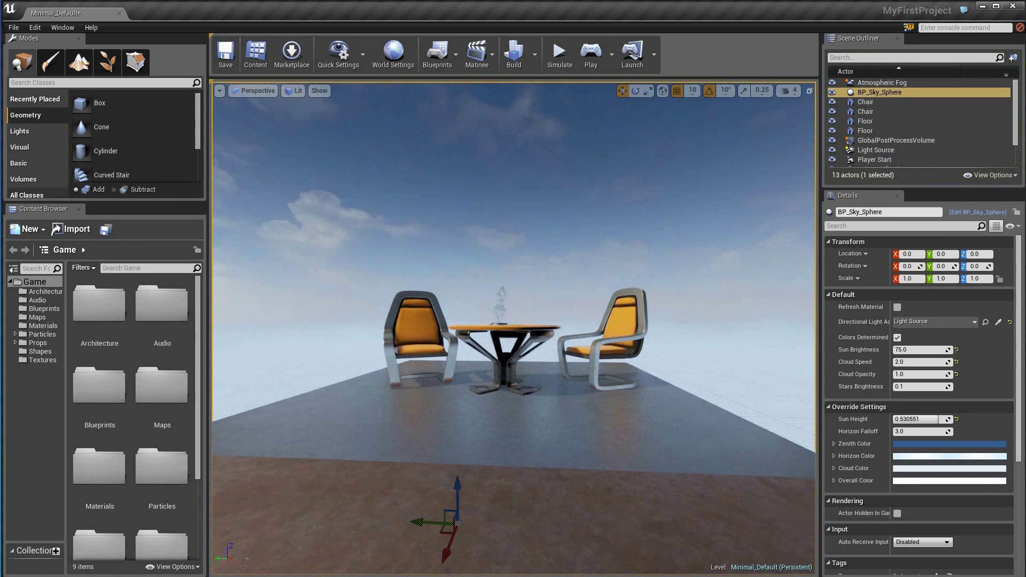